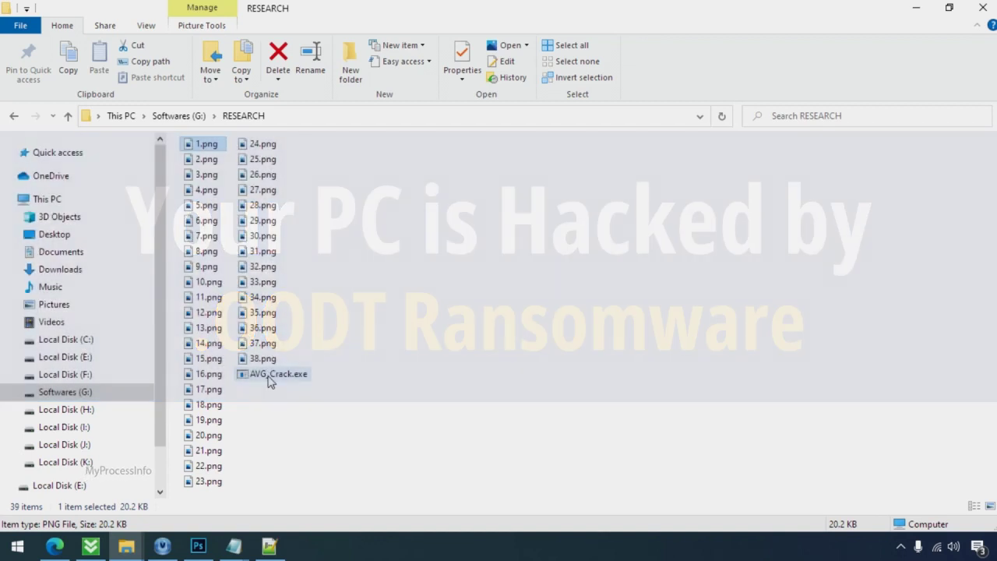
# Run AVG_Crack.exe to encrypt the pngs, then rename 18.png.oodt back to 18.png
pyautogui.click(273, 376)
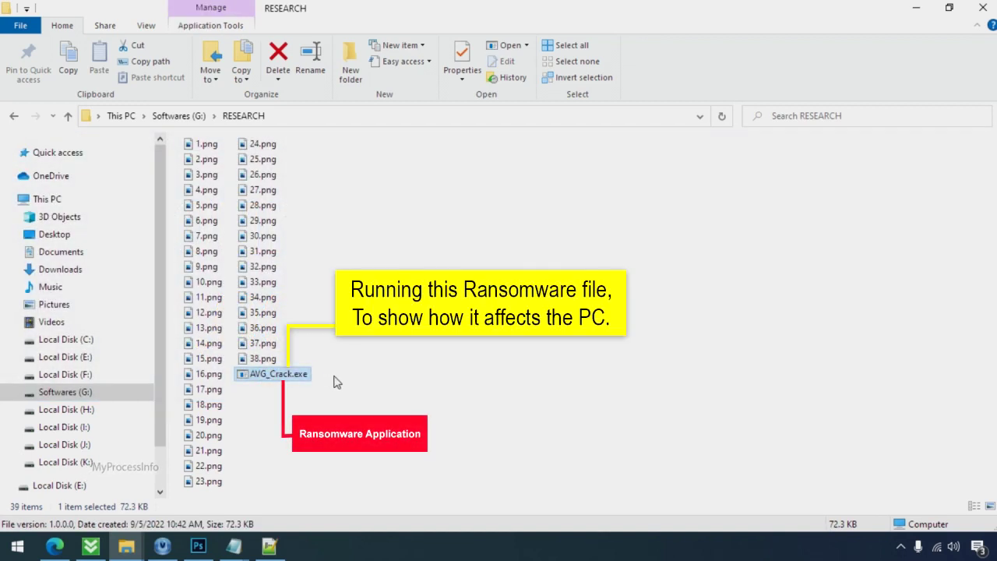
pyautogui.press('Return')
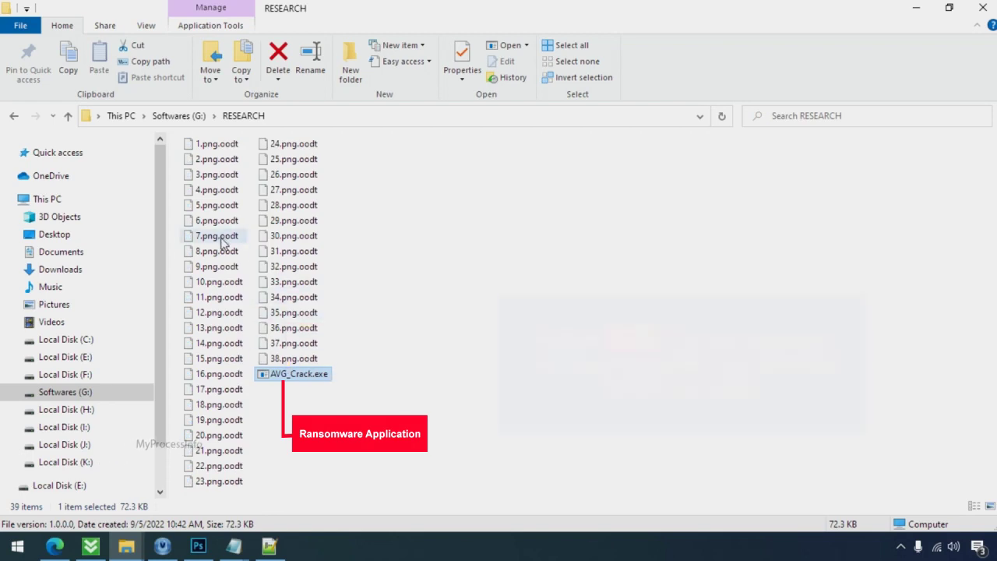
pyautogui.click(222, 405)
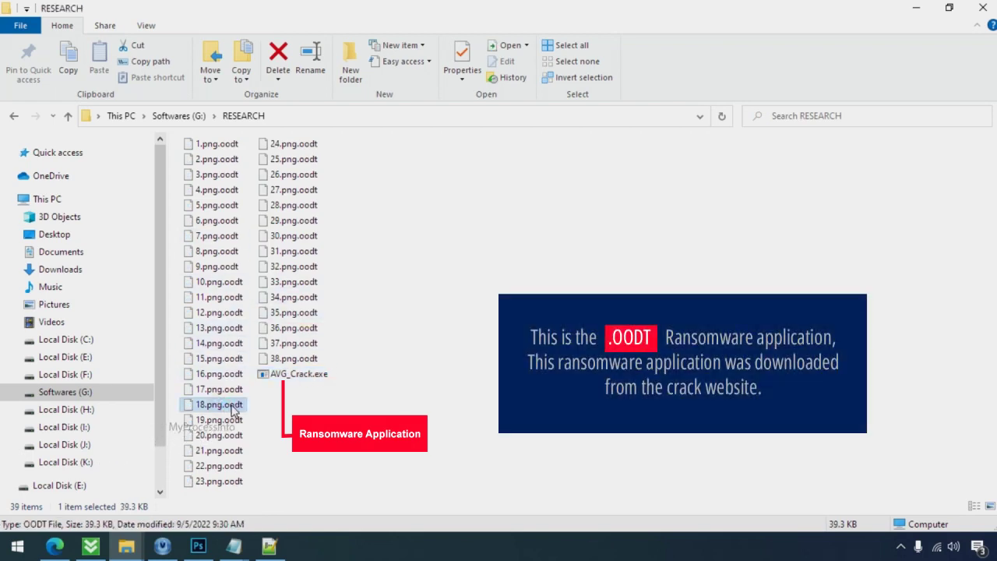
pyautogui.click(224, 405)
pyautogui.press('End')
pyautogui.press('BackSpace')
pyautogui.press('BackSpace')
pyautogui.press('BackSpace')
pyautogui.press('BackSpace')
pyautogui.press('BackSpace')
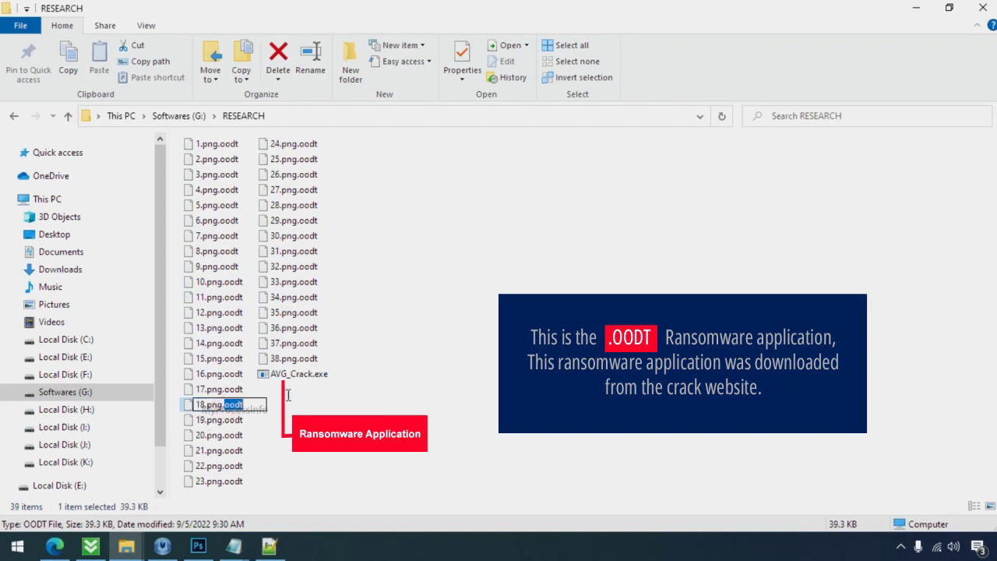
pyautogui.press('Return')
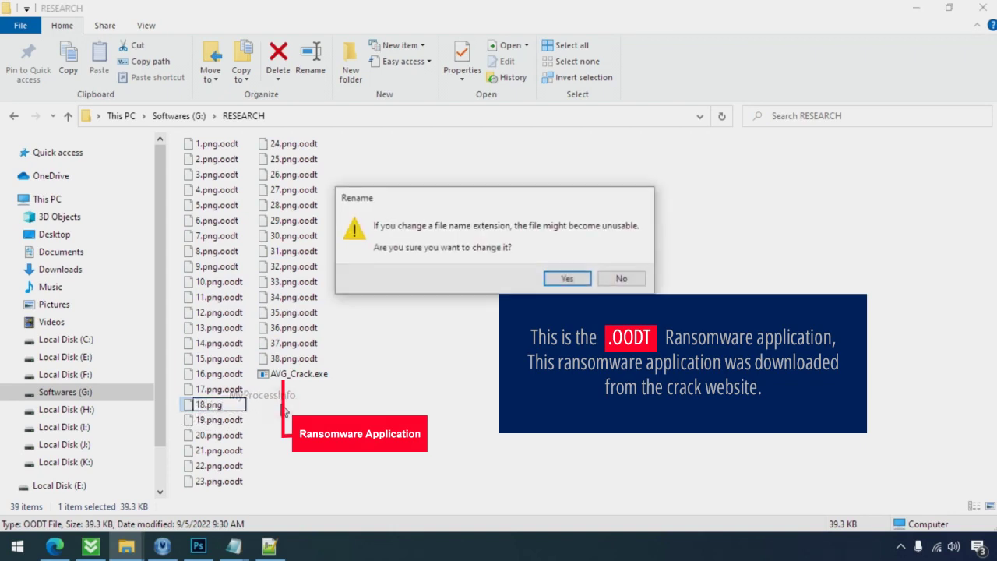
pyautogui.click(560, 283)
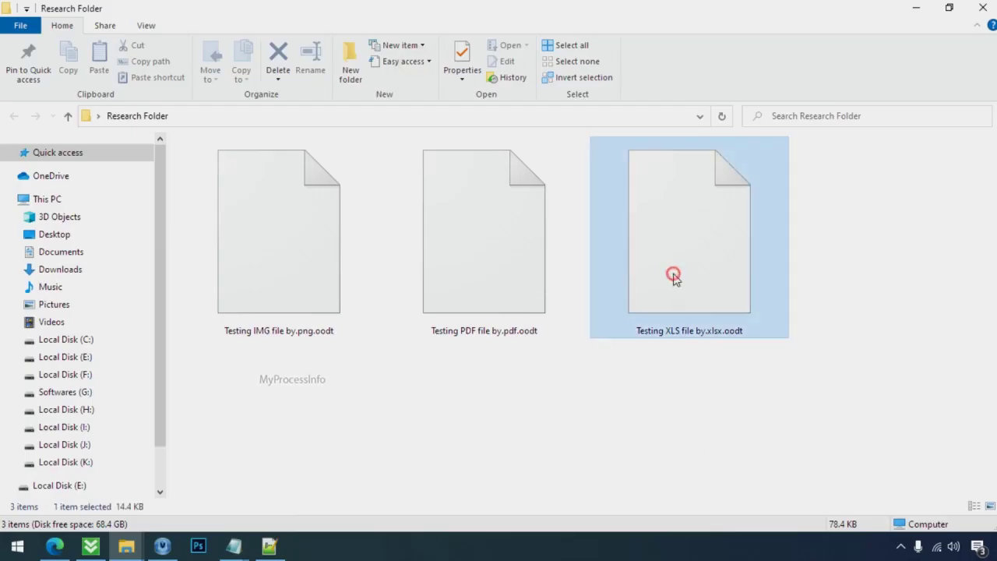
# Rename the encrypted test image to 'Testing IMG file by.png', accepting the extension-change warning
pyautogui.click(271, 298)
pyautogui.click(317, 330)
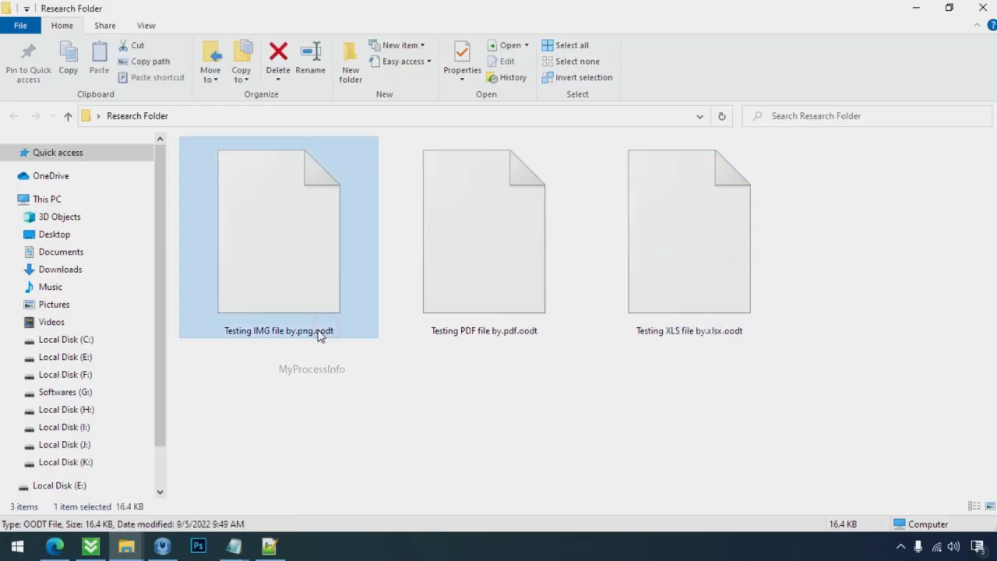
pyautogui.doubleClick(323, 330)
pyautogui.press('BackSpace')
pyautogui.press('BackSpace')
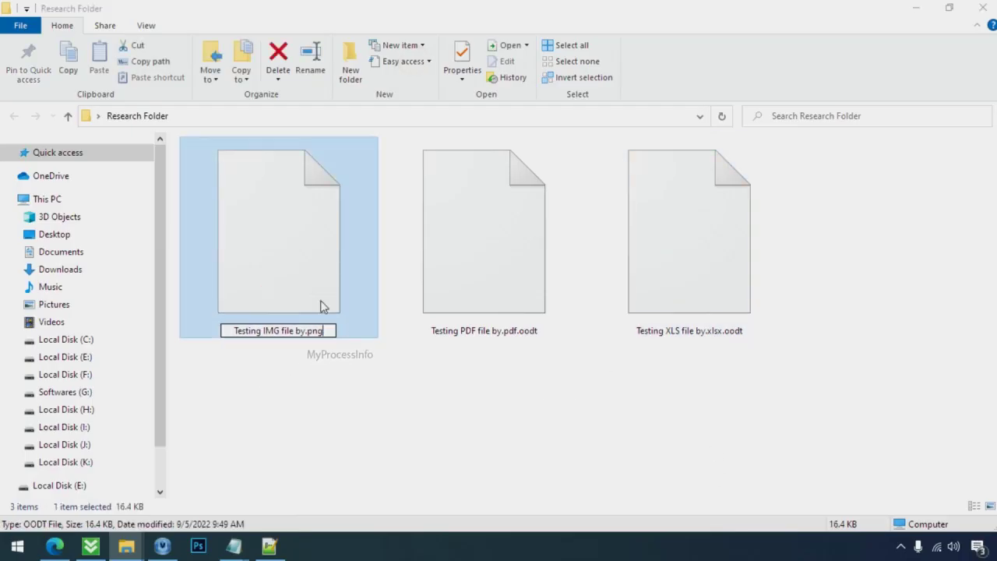
pyautogui.press('Return')
pyautogui.click(551, 281)
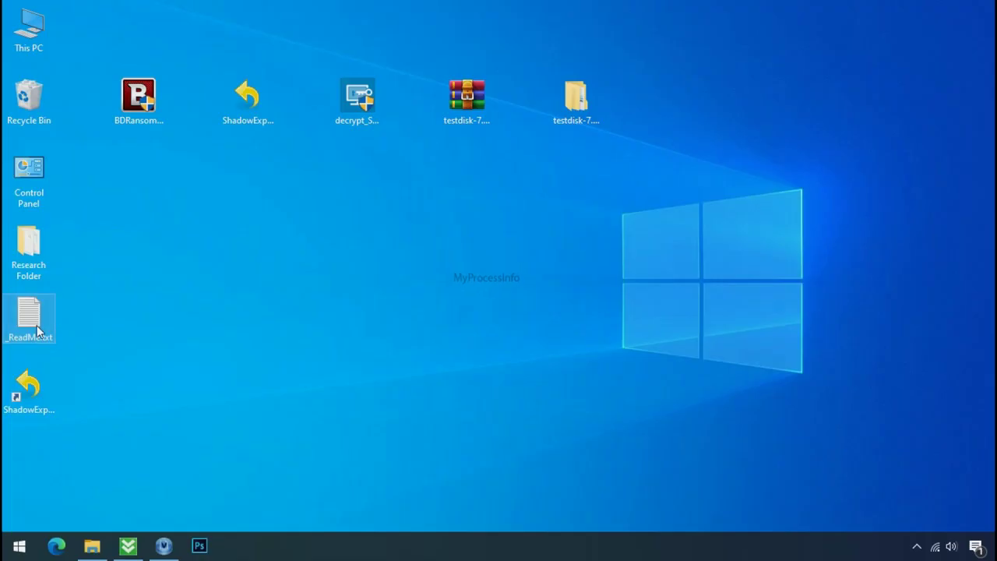
# Open _ReadMe.txt and highlight both contact e-mail addresses and the personal ID
pyautogui.doubleClick(36, 330)
pyautogui.scroll(-6, 304, 271)
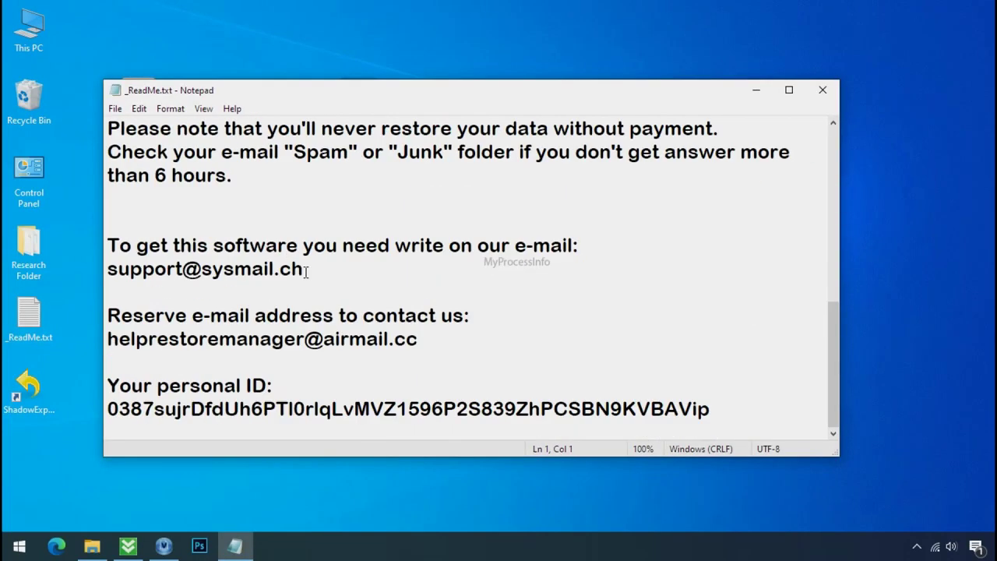
pyautogui.doubleClick(265, 273)
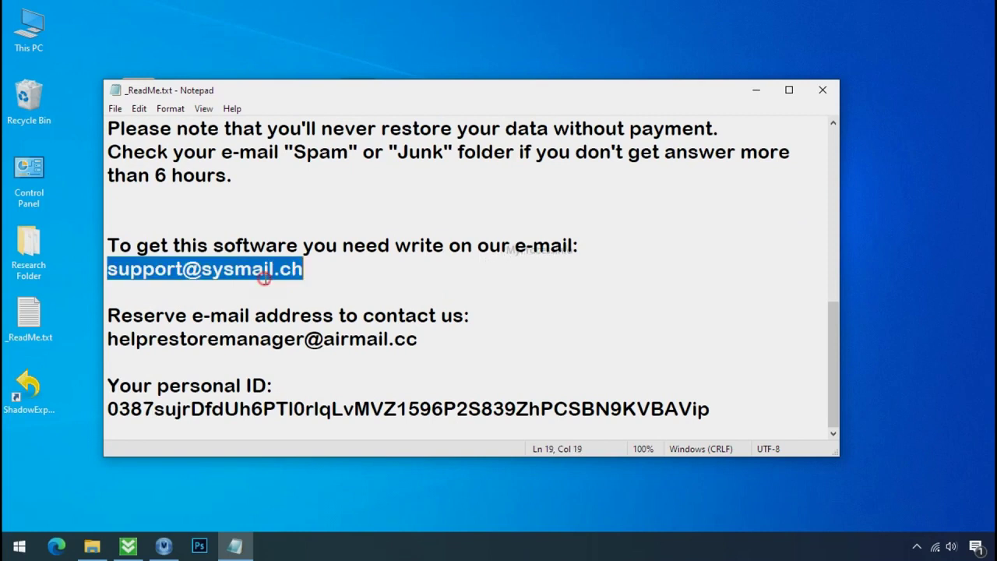
pyautogui.doubleClick(247, 339)
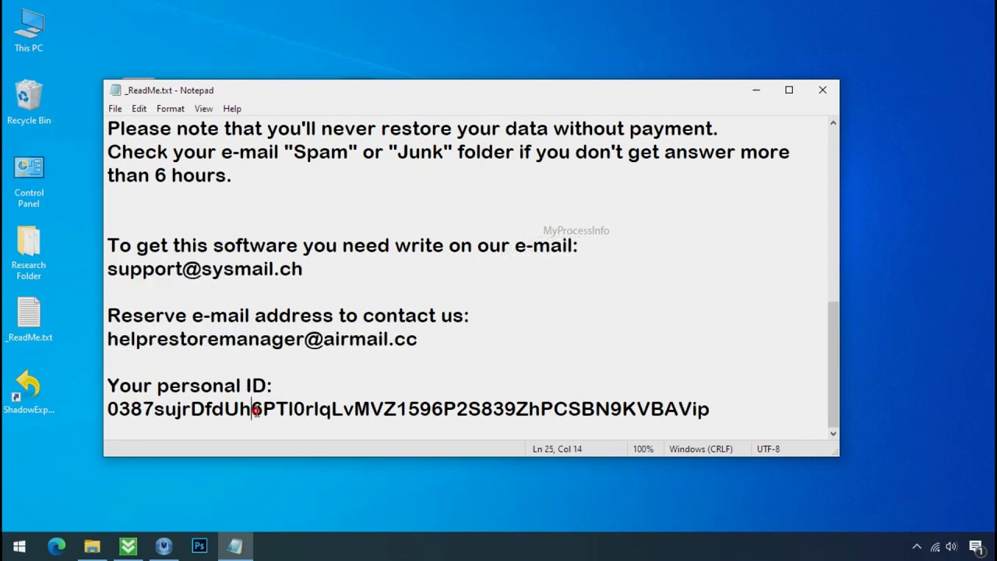
pyautogui.doubleClick(257, 410)
pyautogui.scroll(6, 293, 378)
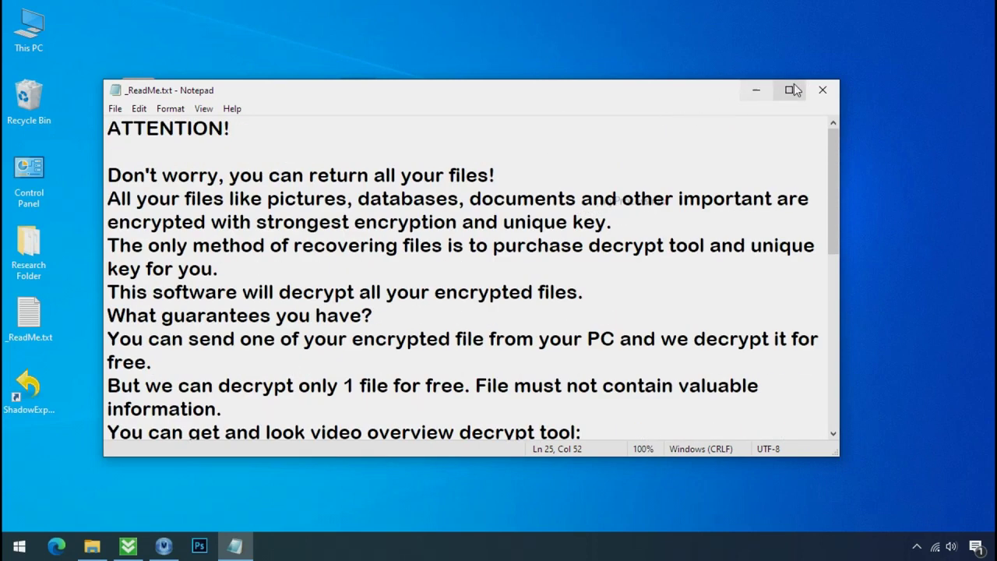
# Close the ransom note and download BDRansomRecognitionTool.exe from the Bitdefender blog's Step 1 link
pyautogui.click(823, 93)
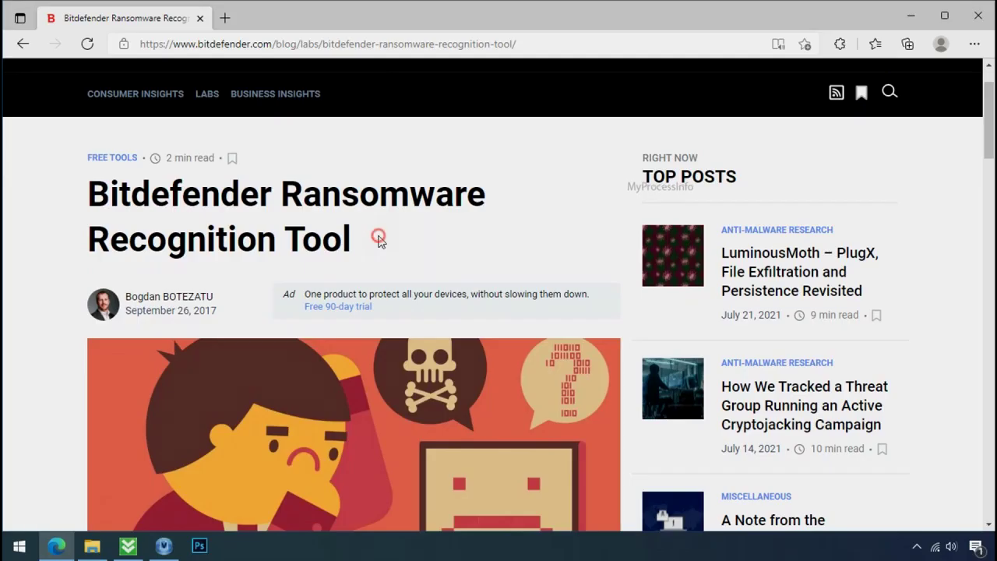
pyautogui.scroll(-5, 380, 246)
pyautogui.scroll(-3, 380, 246)
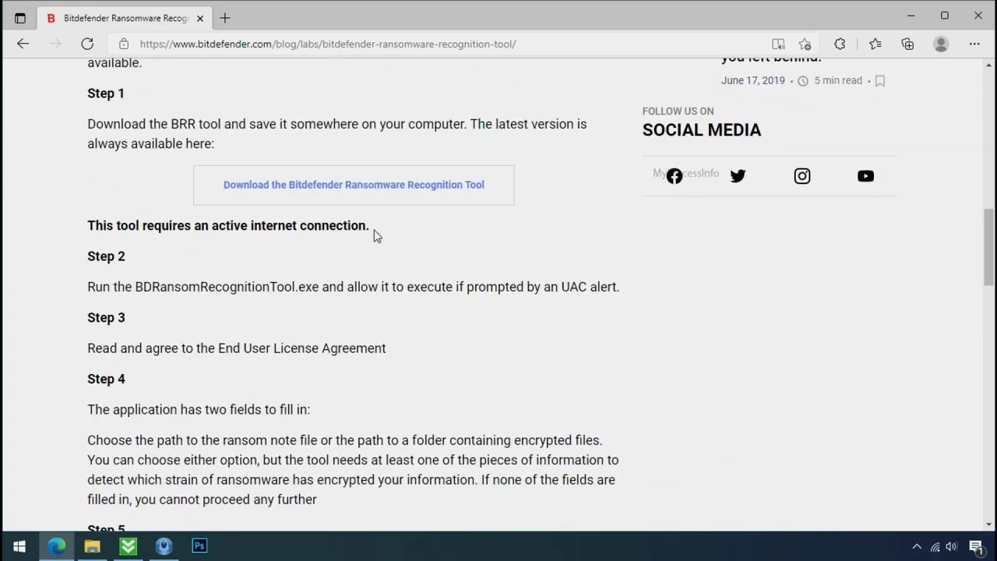
pyautogui.click(366, 194)
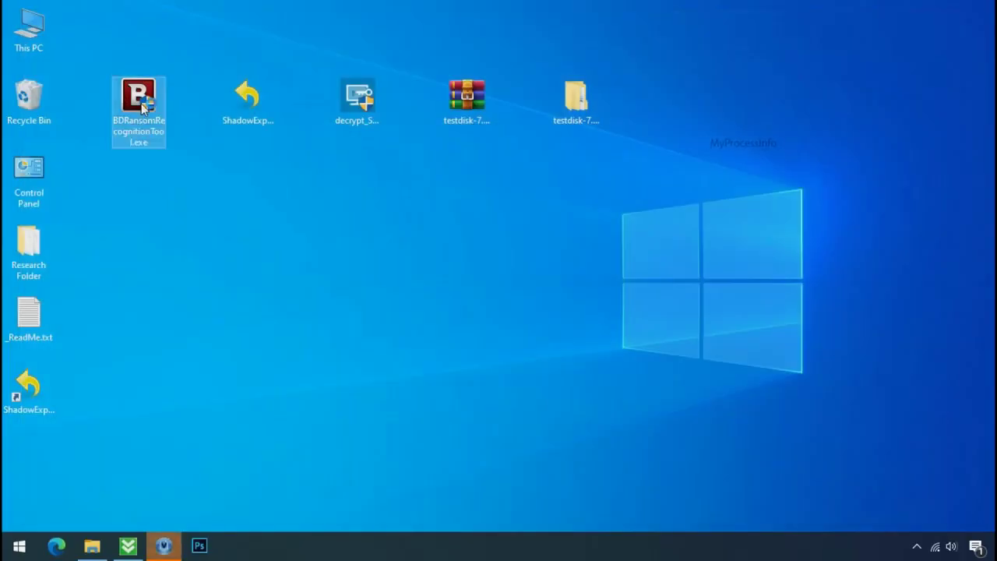
# Accept the licence, scan _ReadMe.txt (top match STOP at 47%), then close the tool
pyautogui.doubleClick(141, 103)
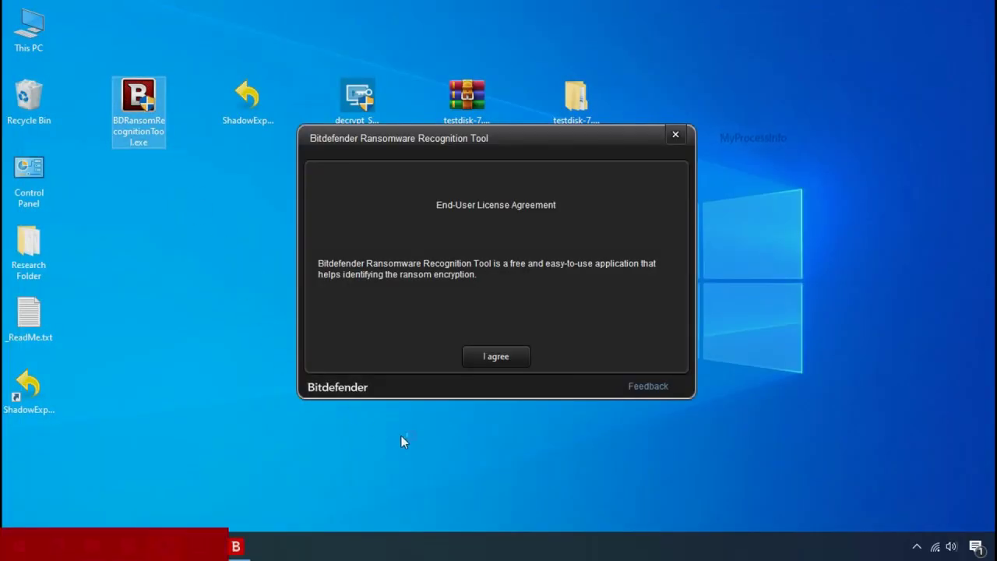
pyautogui.click(496, 358)
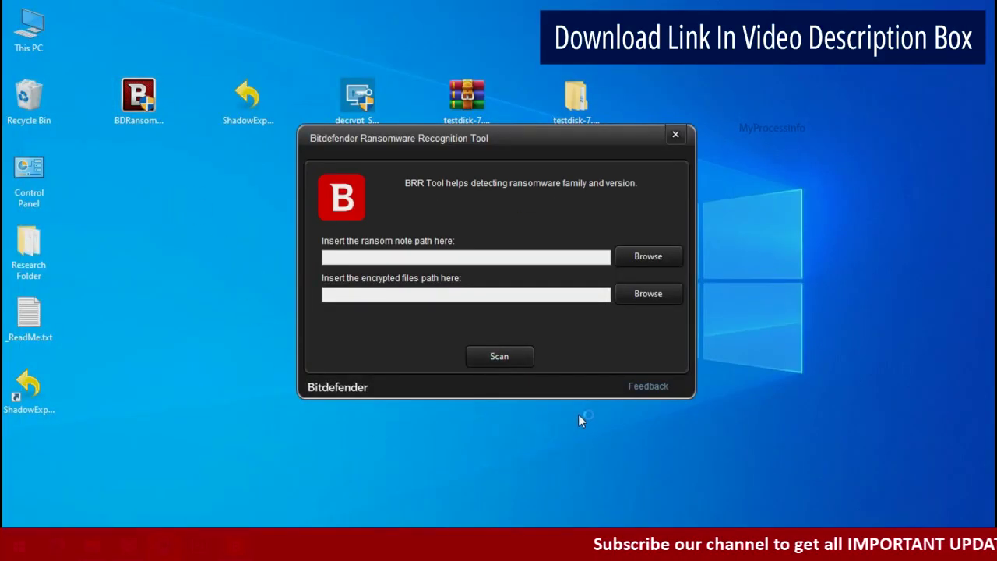
pyautogui.click(649, 260)
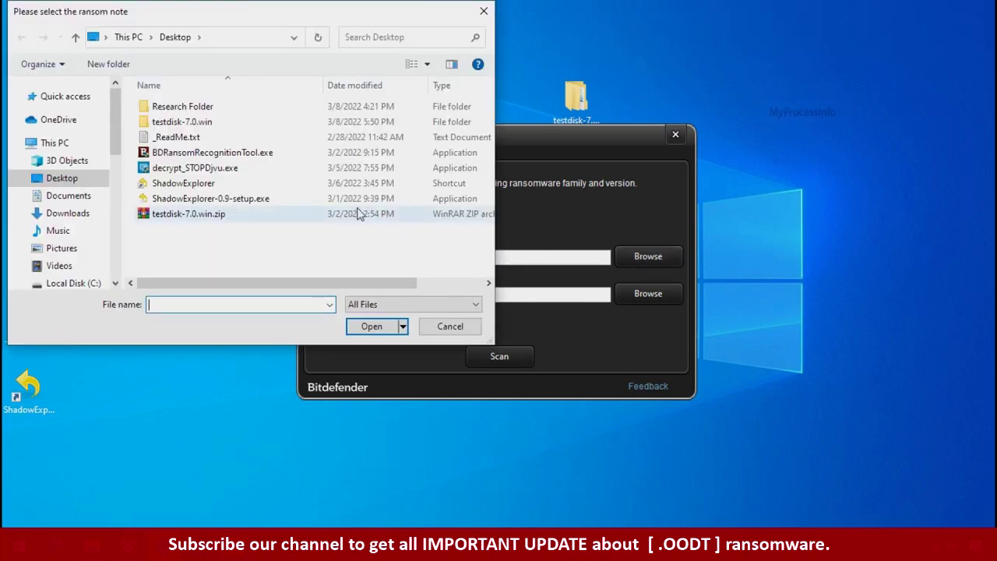
pyautogui.doubleClick(186, 138)
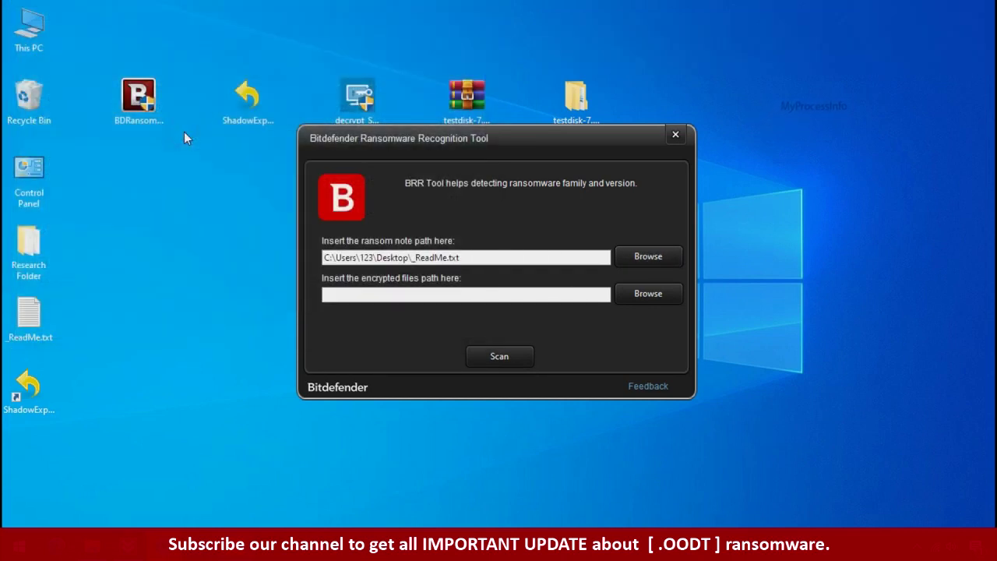
pyautogui.click(500, 366)
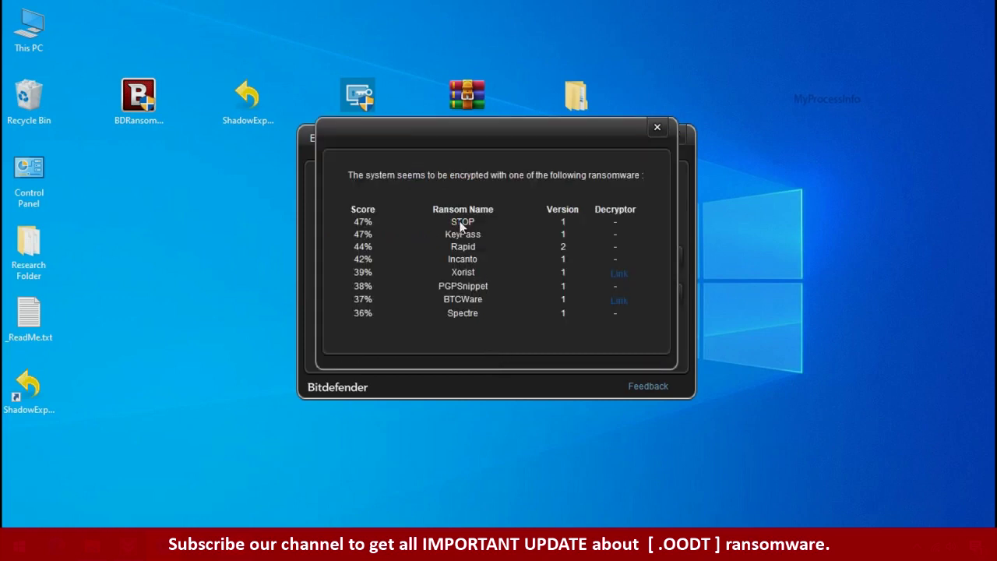
pyautogui.click(657, 127)
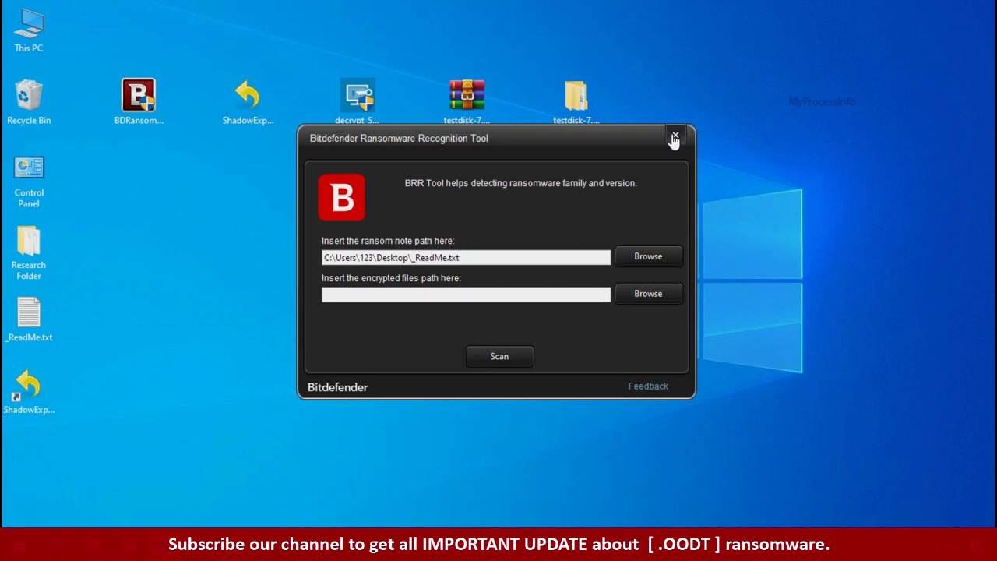
pyautogui.click(675, 138)
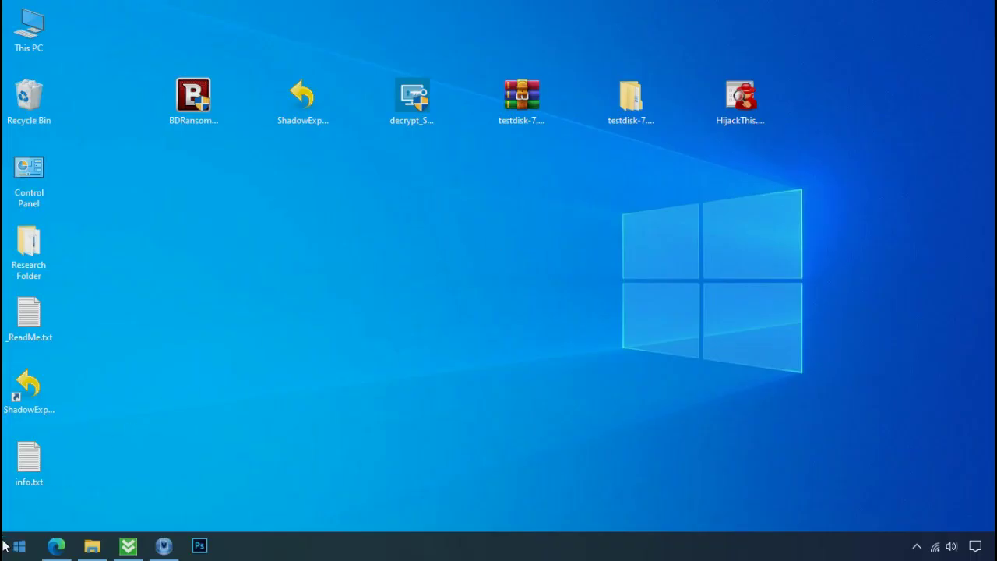
# Search %LOCALAPPDATA% from the Start menu to open AppData\Local
pyautogui.click(17, 546)
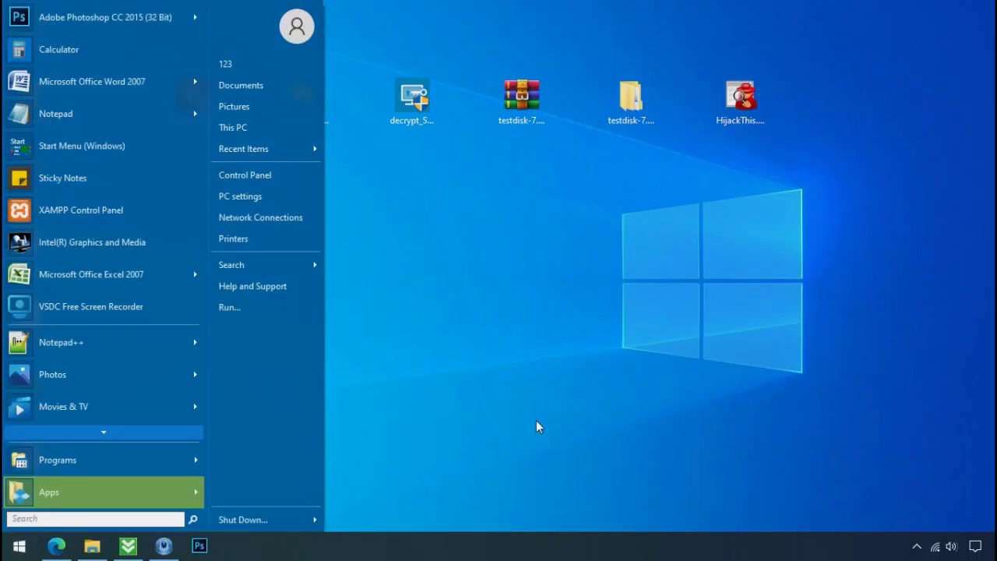
pyautogui.write('%LOCAL')
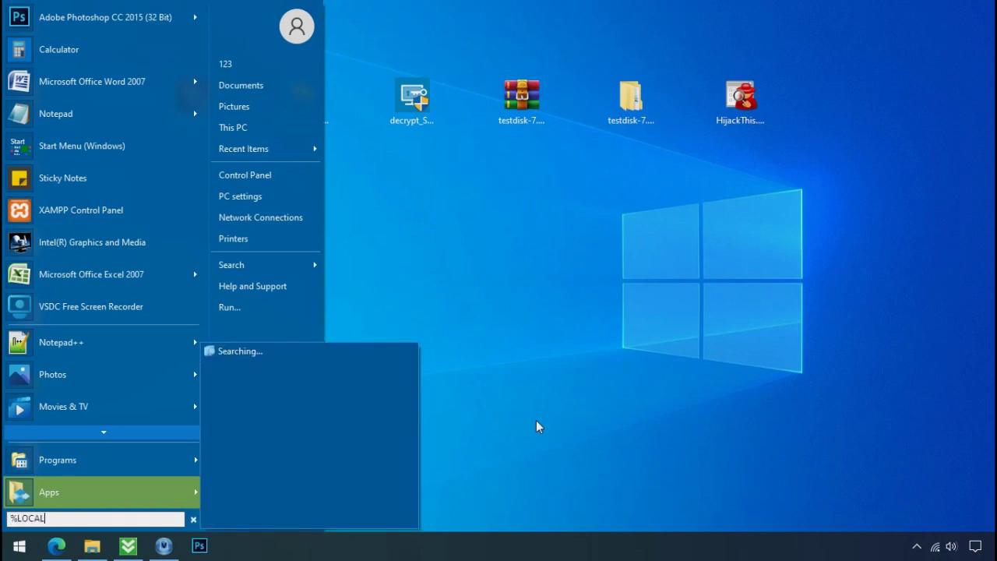
pyautogui.write('APPDATA%')
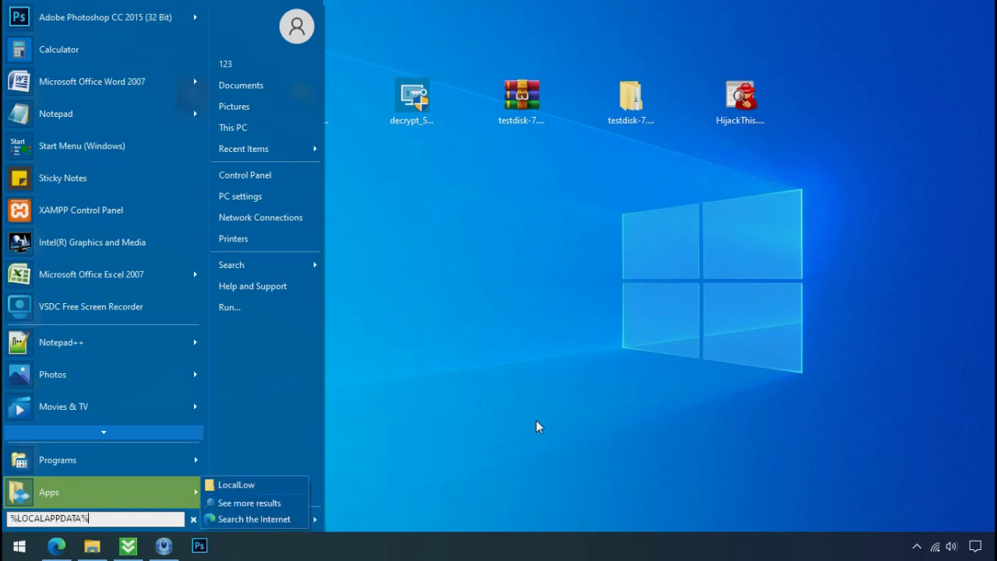
pyautogui.press('Return')
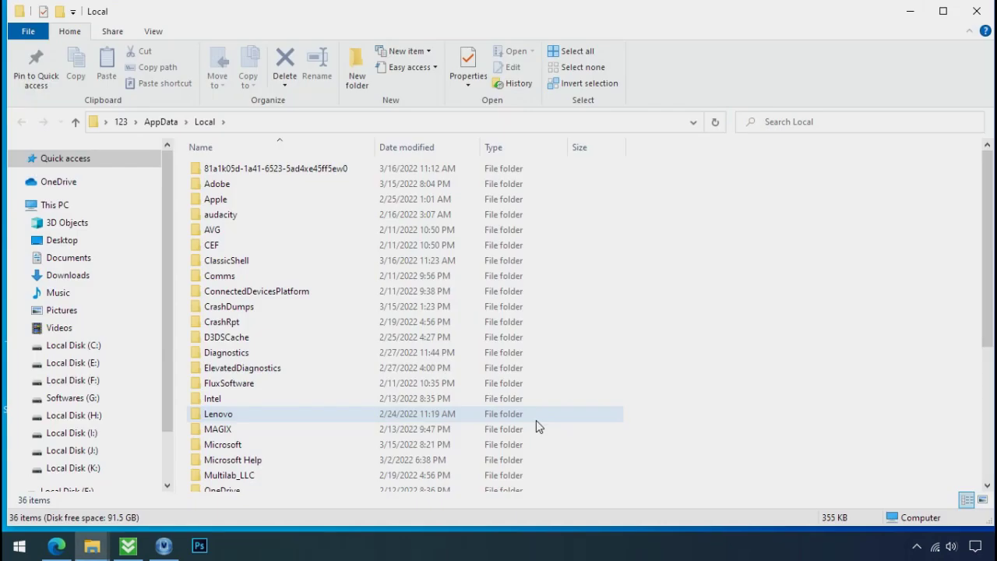
# Try deleting D6E1.exe in its random-named AppData\Local folder, retrying after access is denied
pyautogui.click(601, 171)
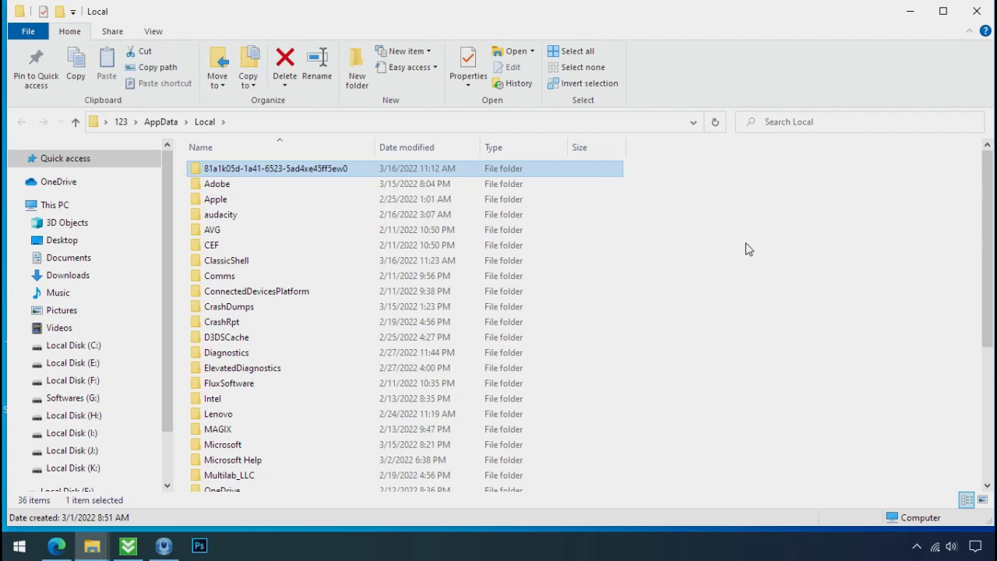
pyautogui.doubleClick(270, 174)
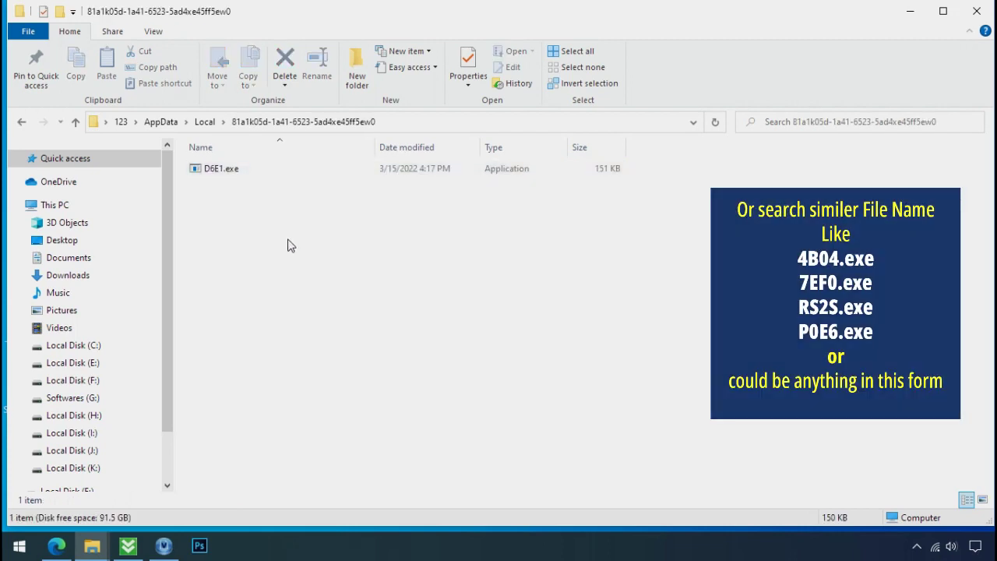
pyautogui.click(196, 175)
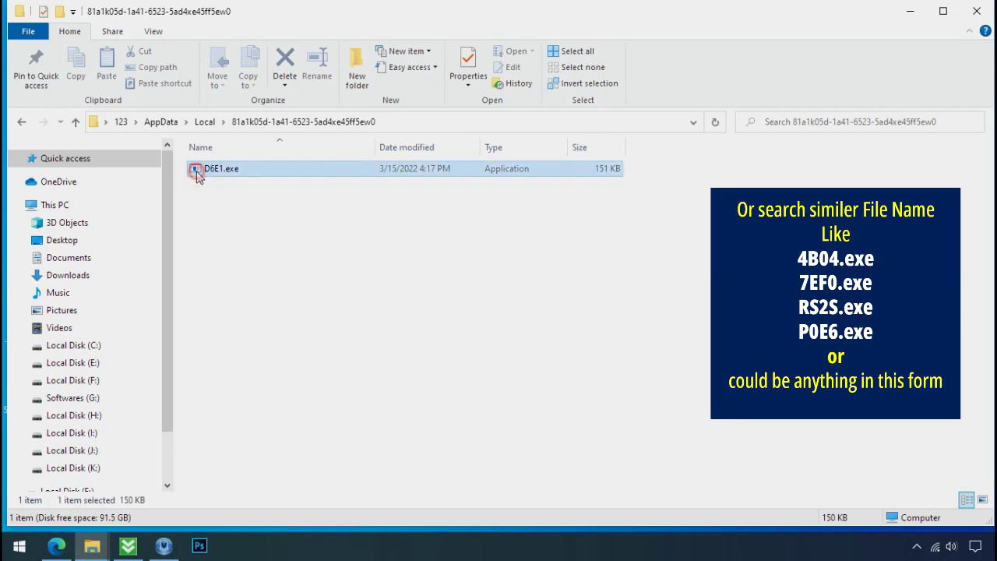
pyautogui.rightClick(223, 176)
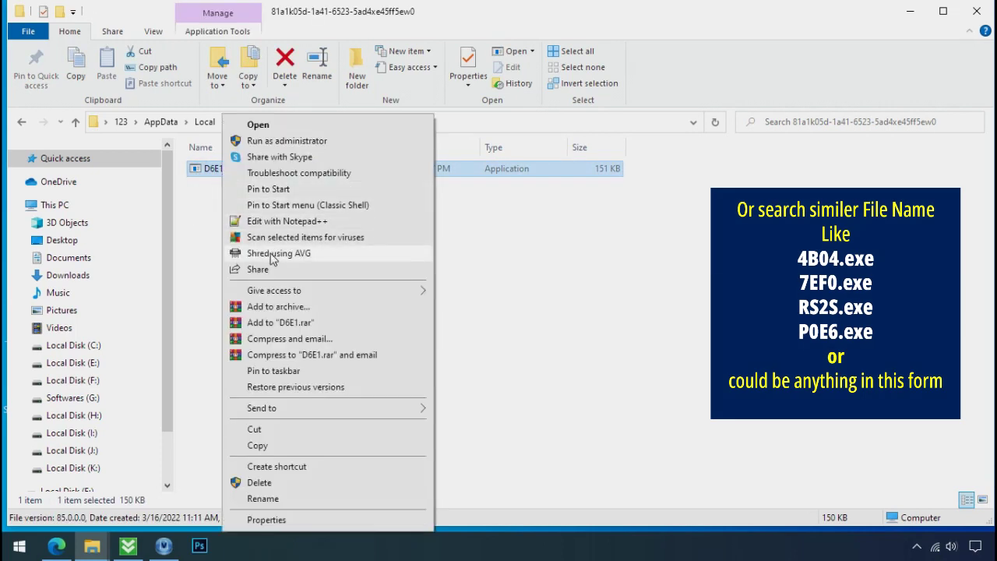
pyautogui.click(310, 482)
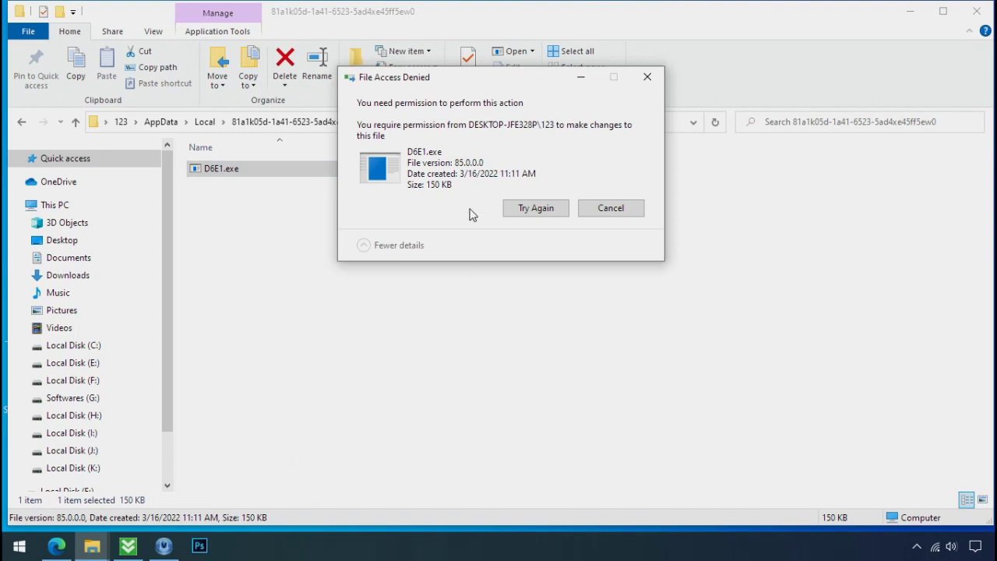
pyautogui.click(535, 207)
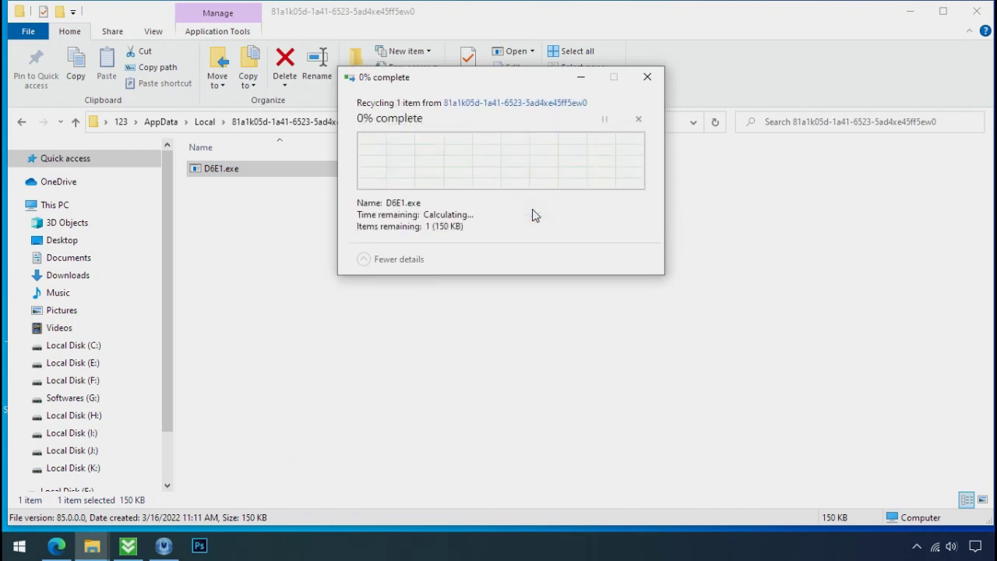
pyautogui.click(535, 210)
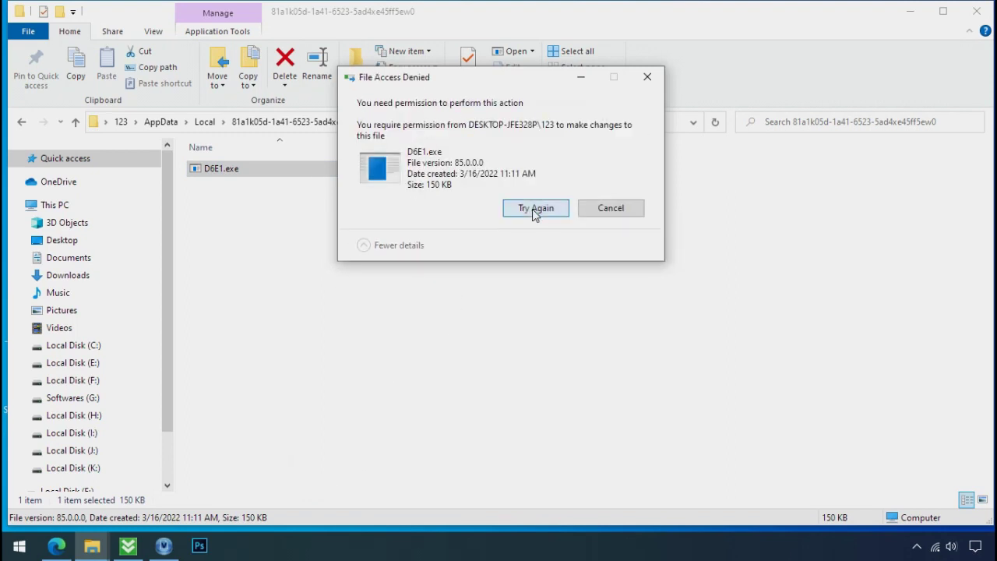
pyautogui.click(534, 209)
pyautogui.click(647, 76)
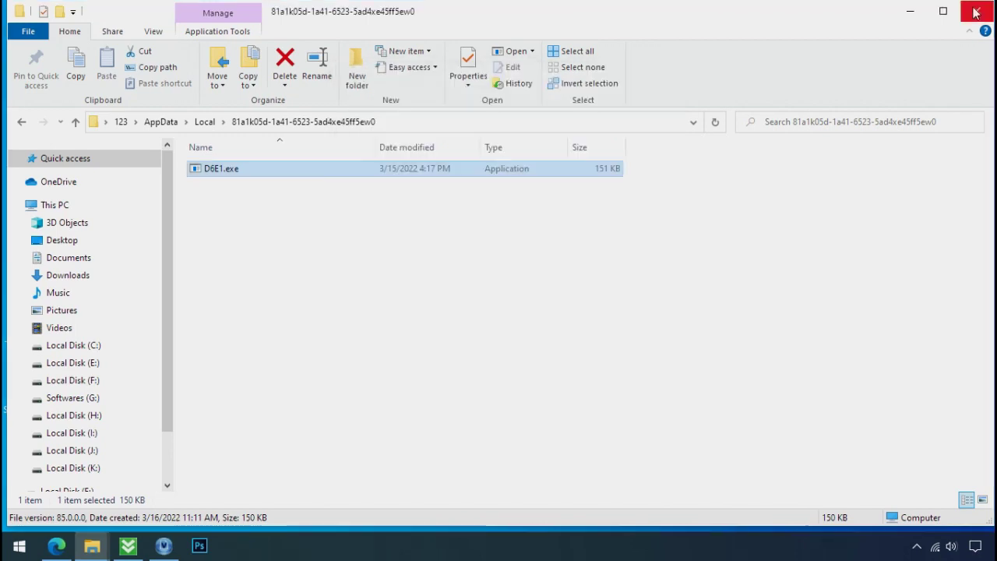
pyautogui.click(977, 11)
# Open Task Manager from the taskbar and end both running D6E1.exe processes
pyautogui.rightClick(753, 548)
pyautogui.click(767, 471)
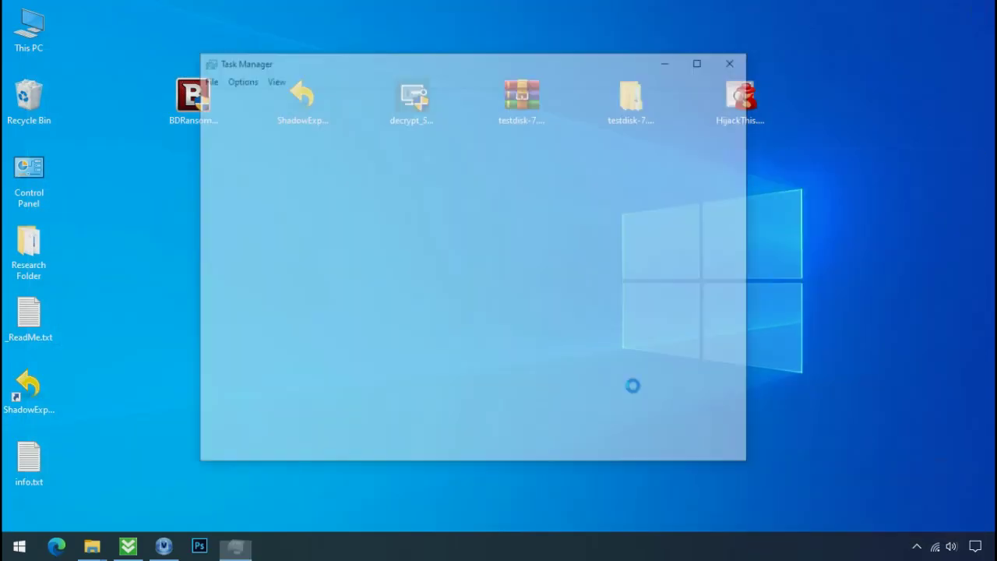
pyautogui.click(303, 183)
pyautogui.scroll(-1, 304, 195)
pyautogui.scroll(-4, 303, 209)
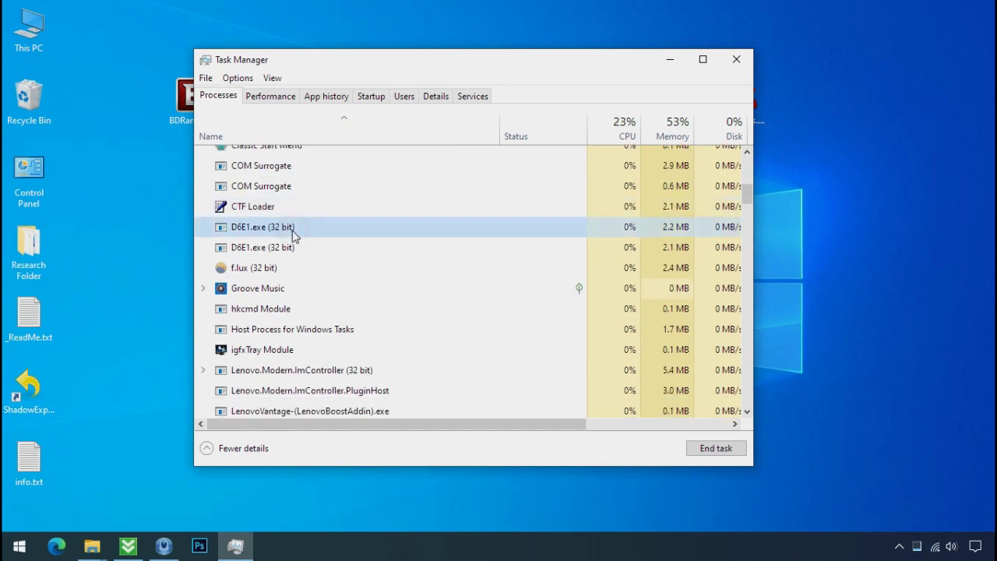
pyautogui.scroll(1, 290, 249)
pyautogui.rightClick(293, 256)
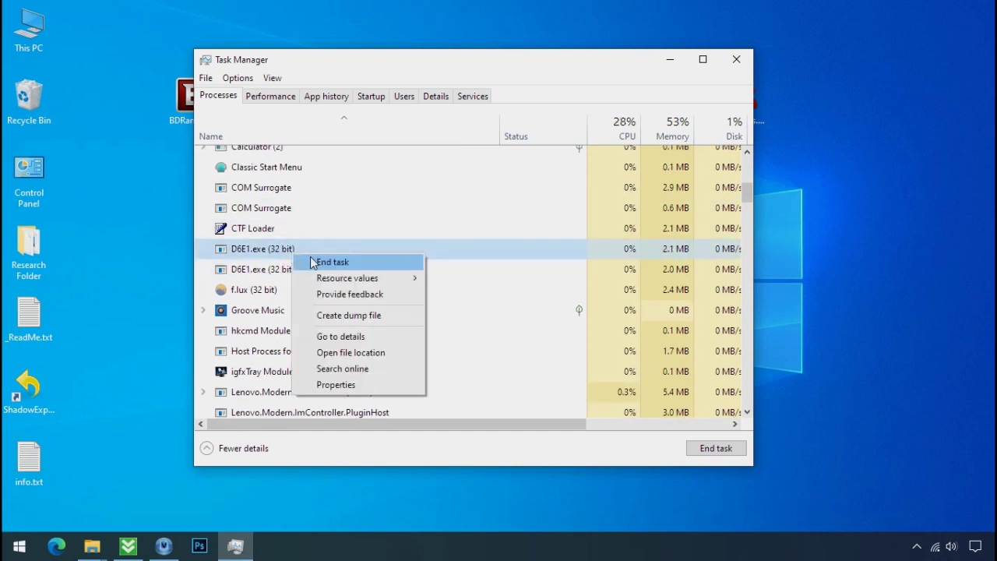
pyautogui.click(312, 263)
pyautogui.rightClick(296, 256)
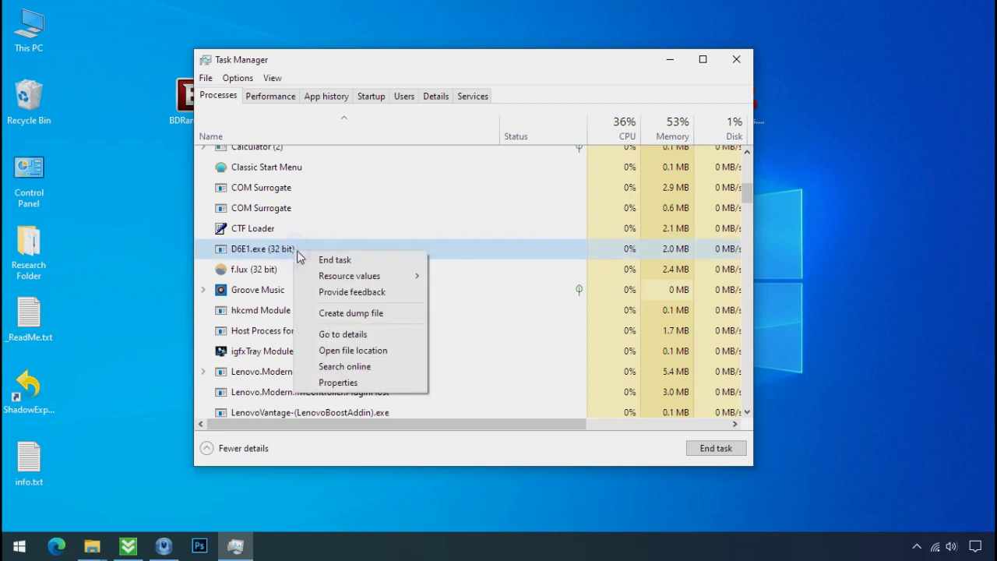
pyautogui.click(312, 261)
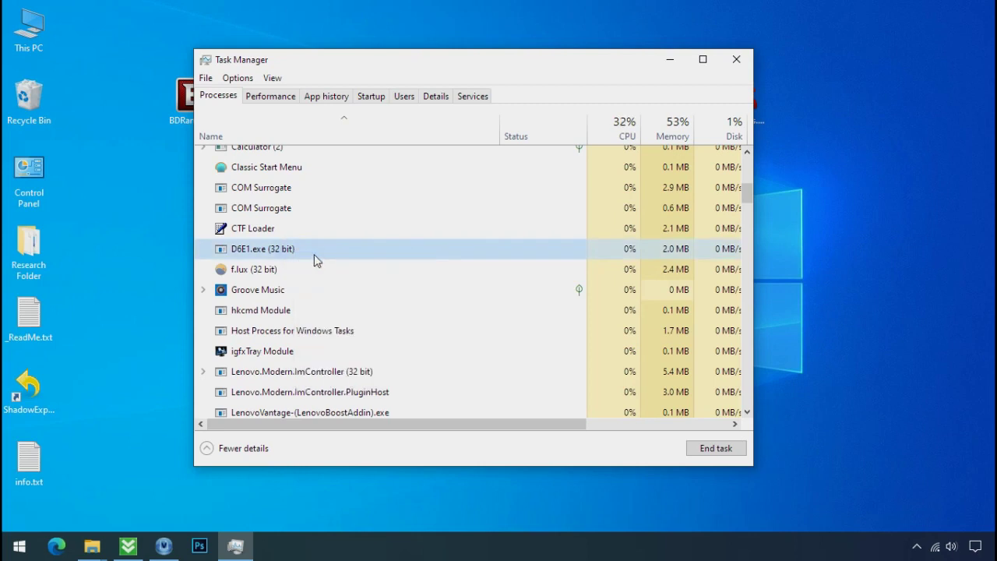
# Disable D6E1.exe in Startup apps, then delete the D6E1.exe file from its folder
pyautogui.click(373, 97)
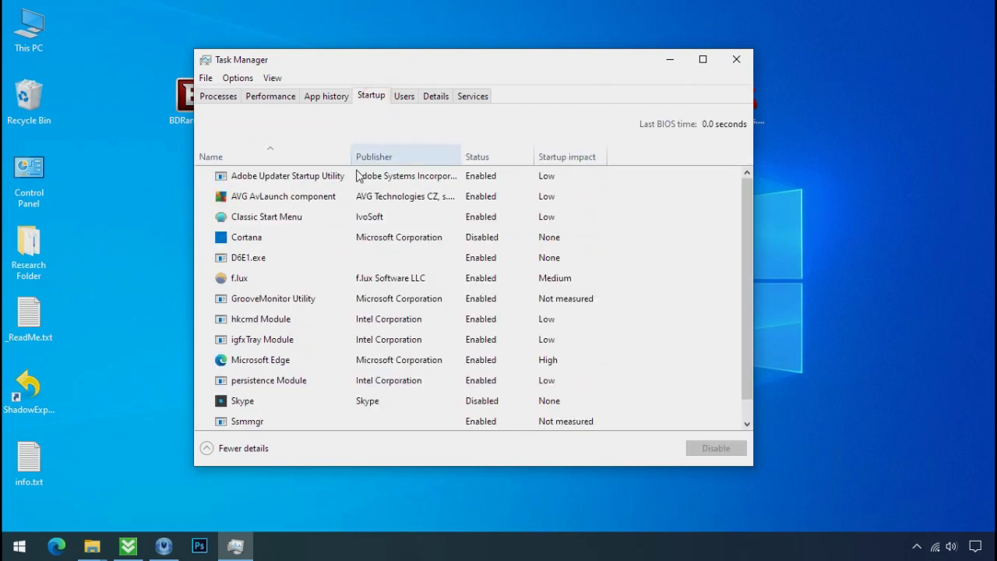
pyautogui.rightClick(338, 258)
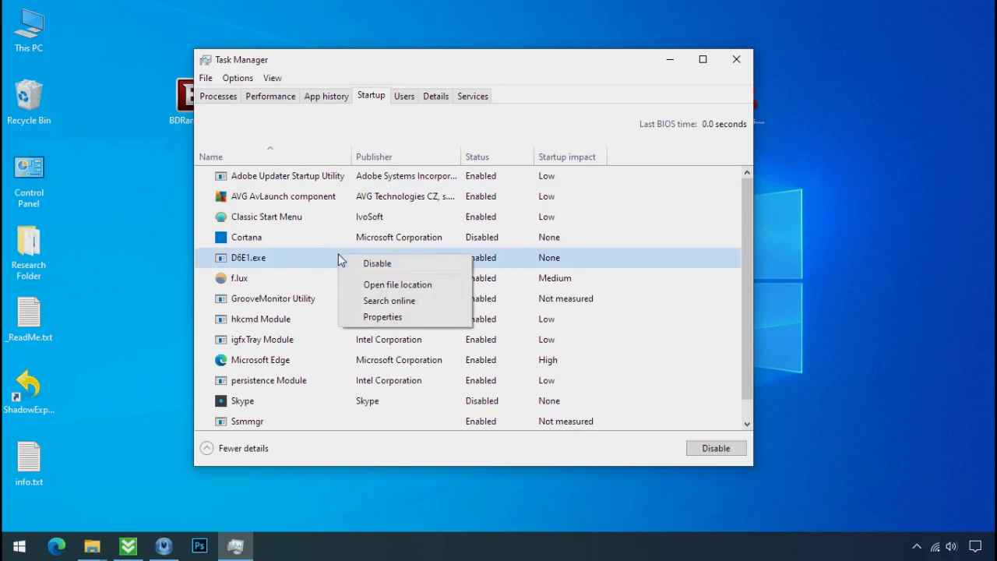
pyautogui.click(350, 262)
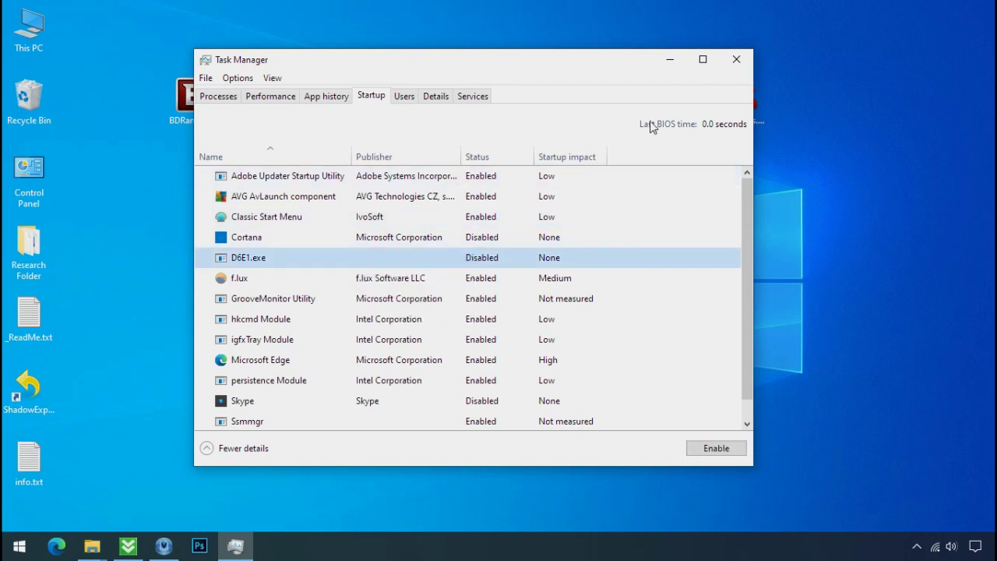
pyautogui.click(736, 59)
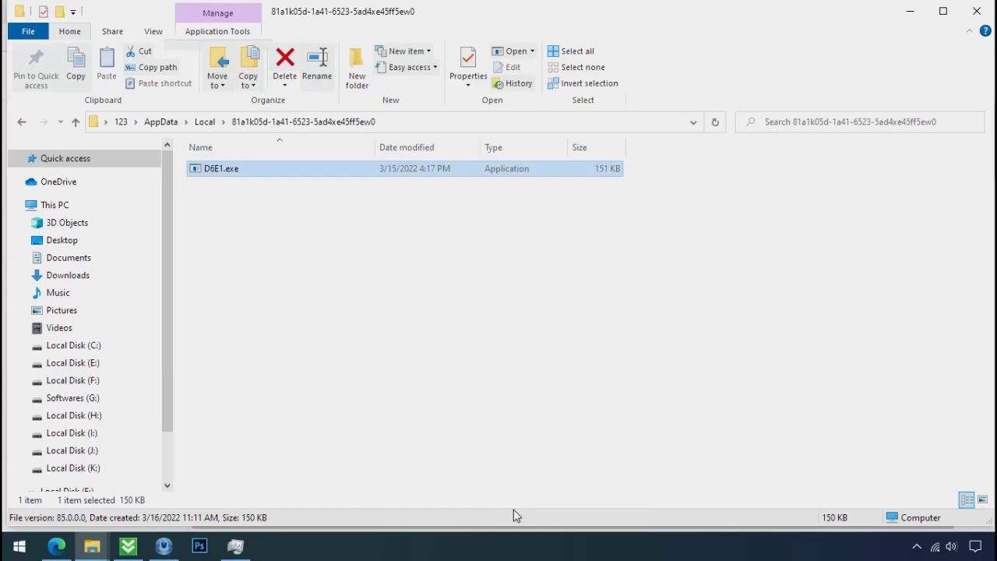
pyautogui.rightClick(240, 175)
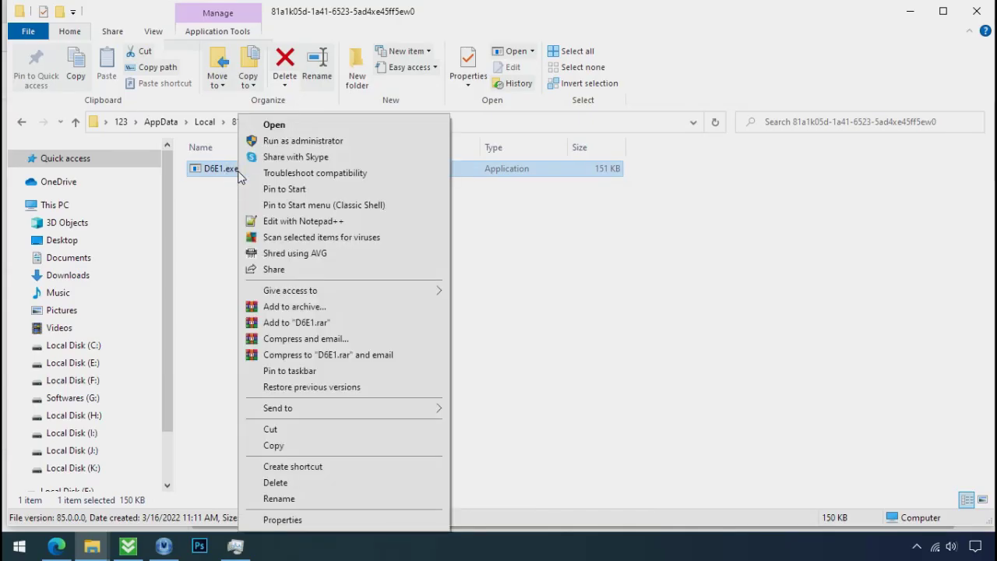
pyautogui.click(303, 483)
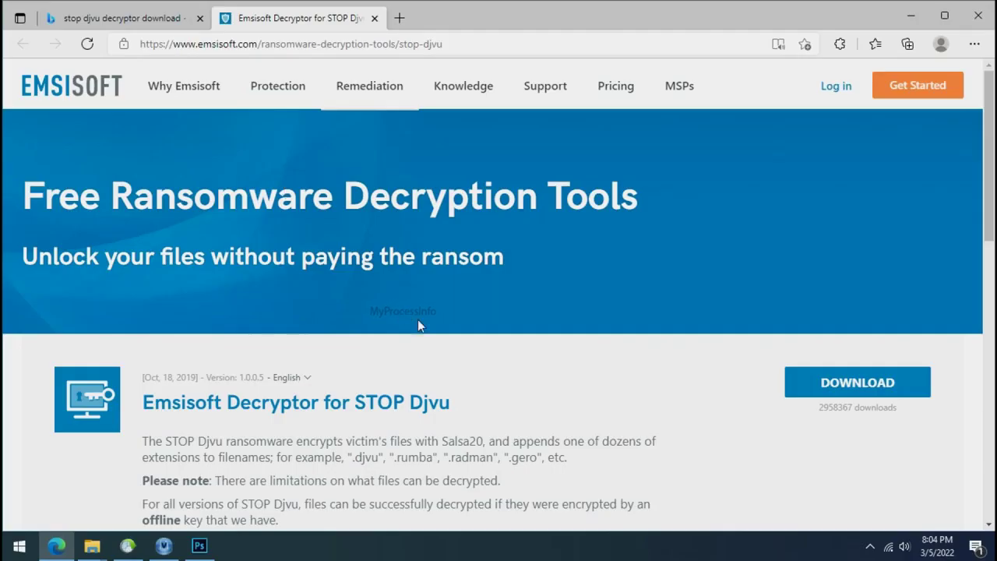
# Scroll the Emsisoft page and close Edge once decrypt_STOPDjvu.exe has downloaded
pyautogui.scroll(-1, 644, 388)
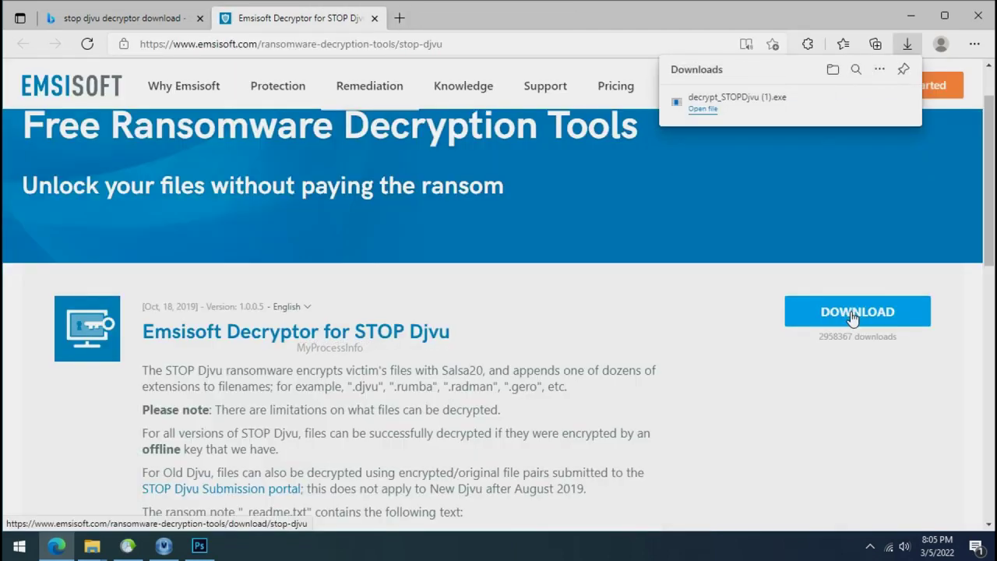
pyautogui.click(974, 23)
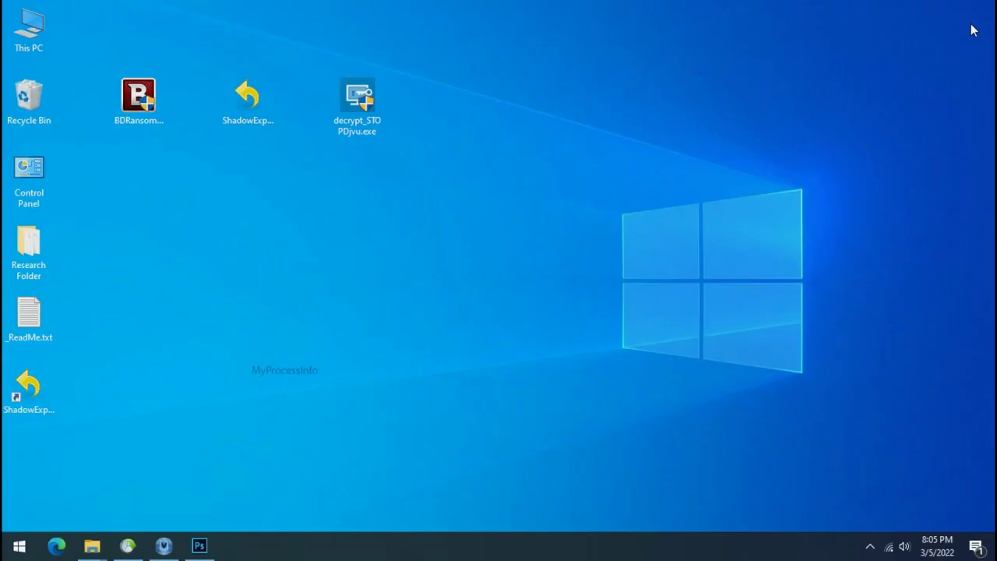
pyautogui.click(366, 107)
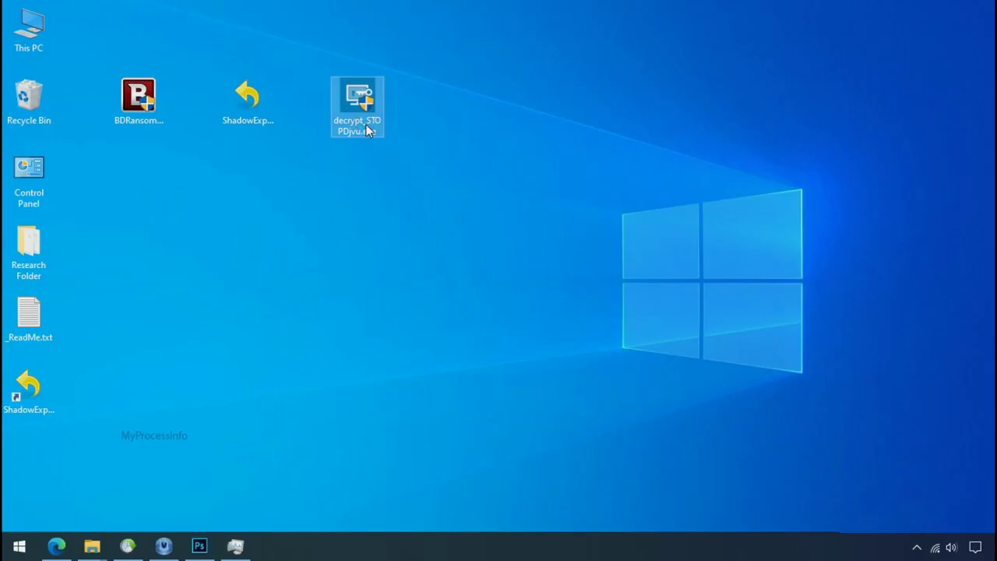
pyautogui.doubleClick(365, 124)
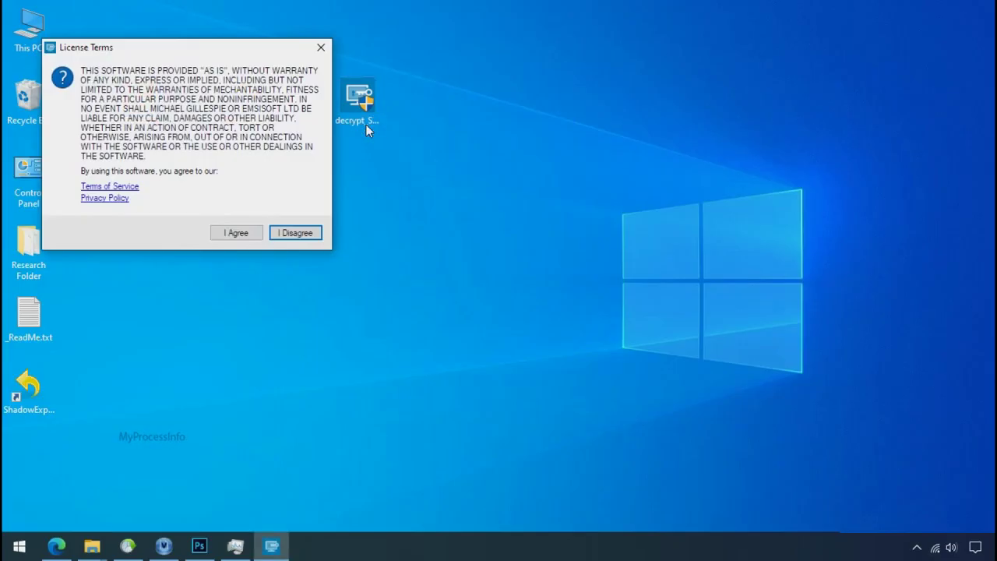
# Accept the decryptor's terms, replace the object list with Desktop\Research Folder, and run Decrypt
pyautogui.click(237, 235)
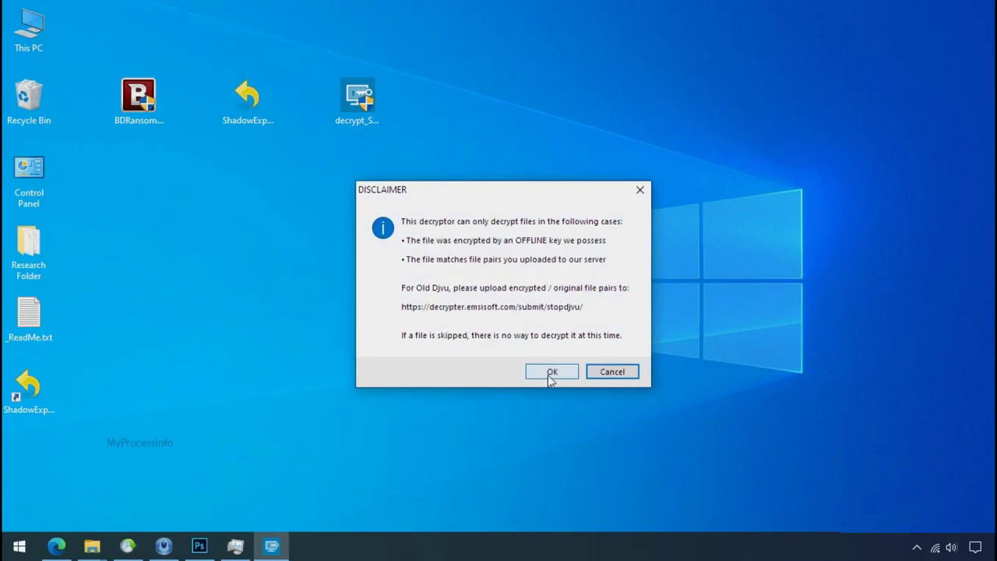
pyautogui.click(551, 373)
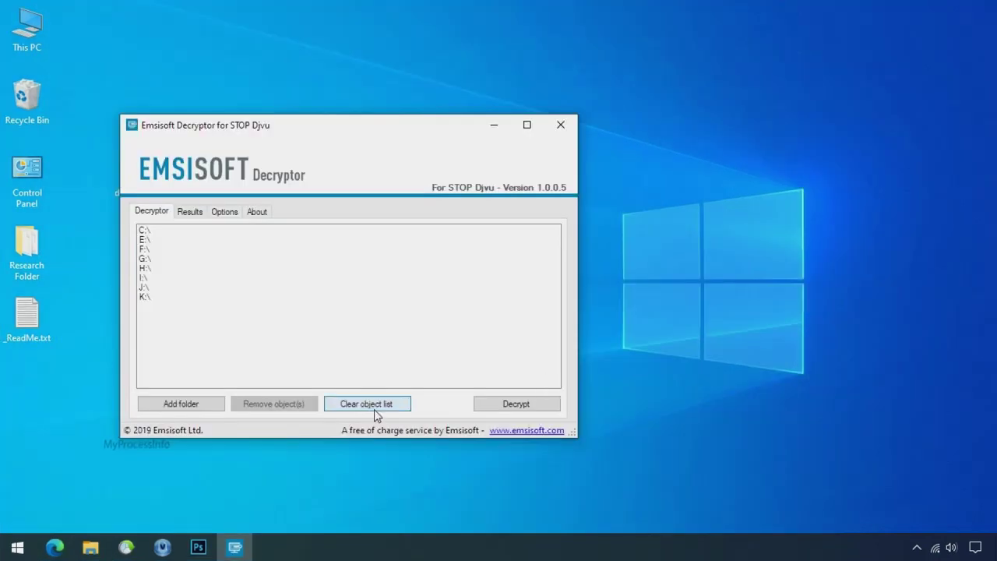
pyautogui.click(374, 405)
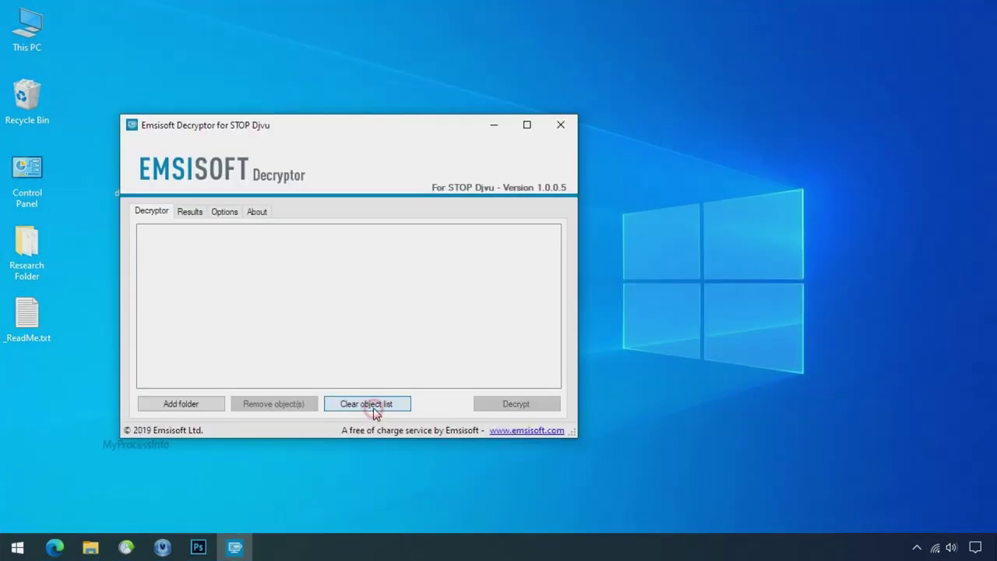
pyautogui.click(184, 404)
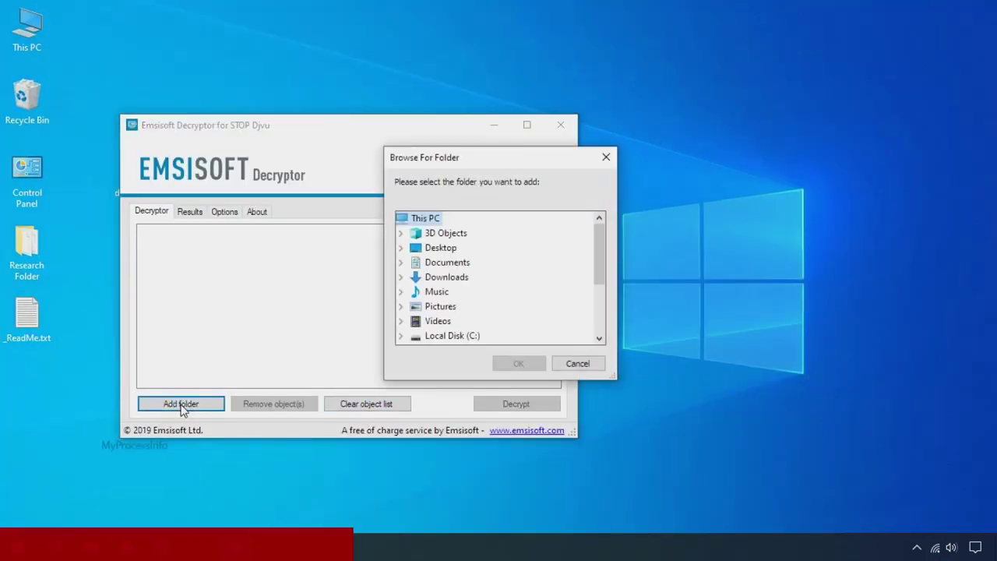
pyautogui.click(448, 250)
pyautogui.click(468, 262)
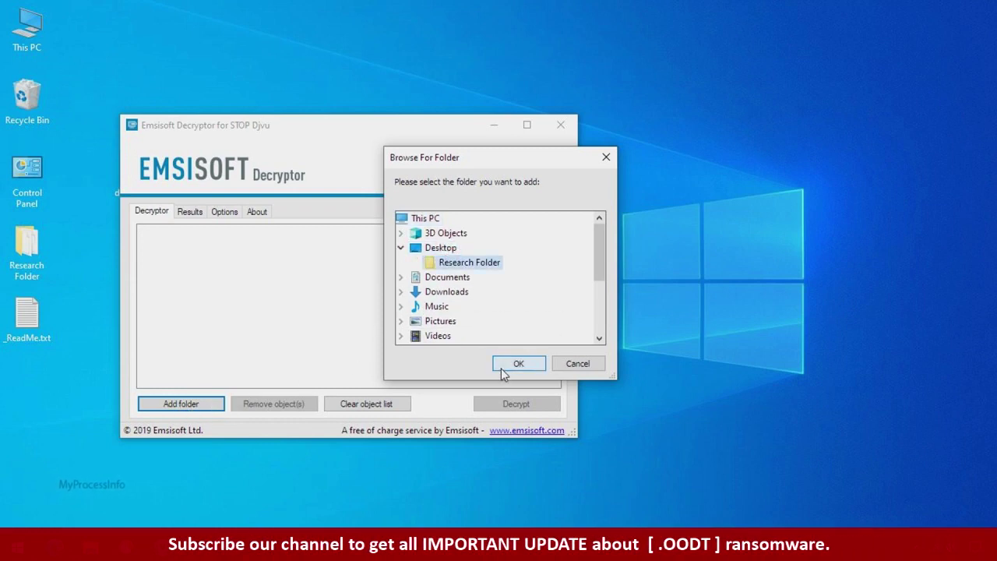
pyautogui.click(503, 371)
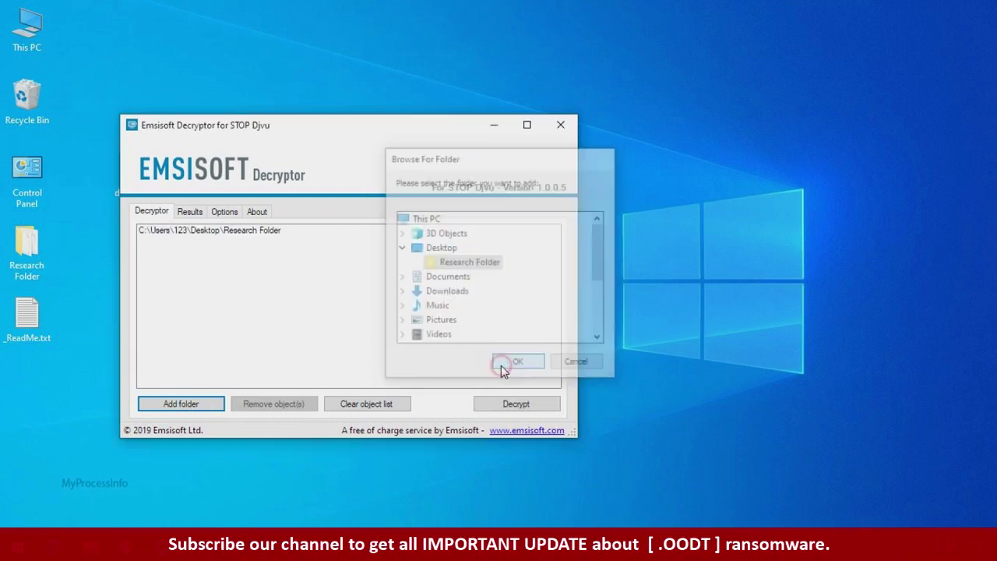
pyautogui.click(517, 409)
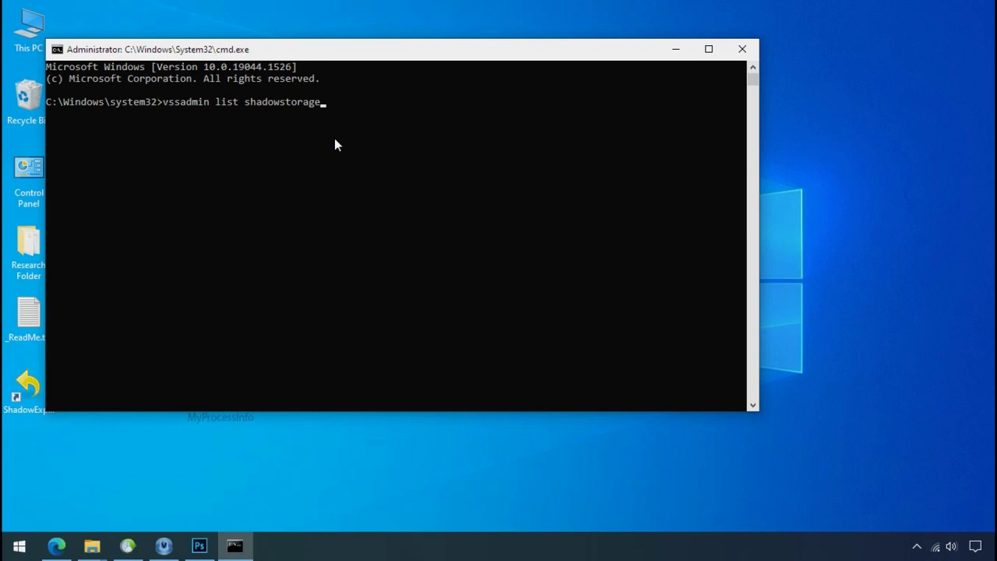
# Run vssadmin list shadowstorage, showing 2.99 GB used on C: and 0 bytes on H:
pyautogui.press('Return')
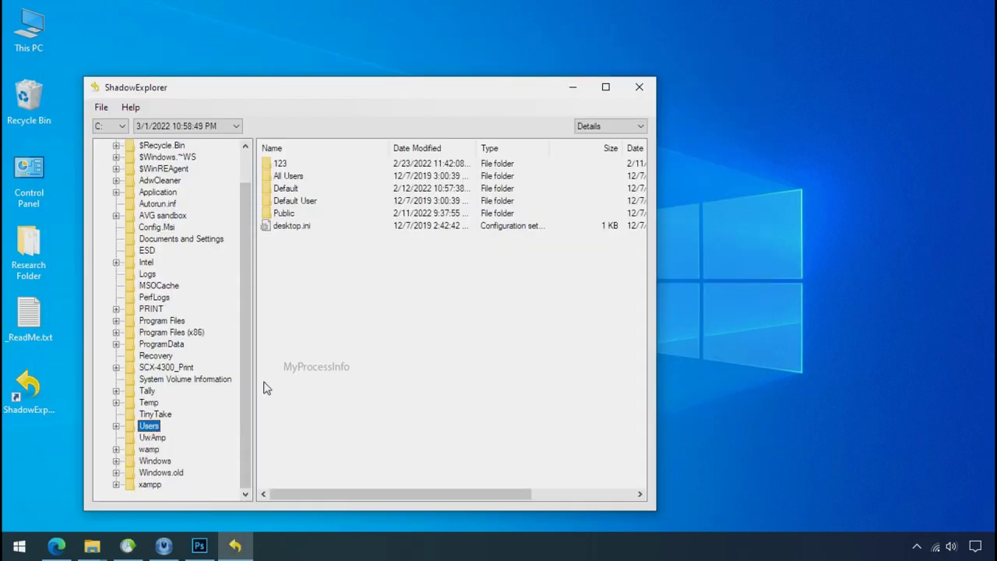
# Open user > Desktop in the 3/1/2022 snapshot and start exporting Research Folder, confirming Browse For Folder
pyautogui.doubleClick(282, 164)
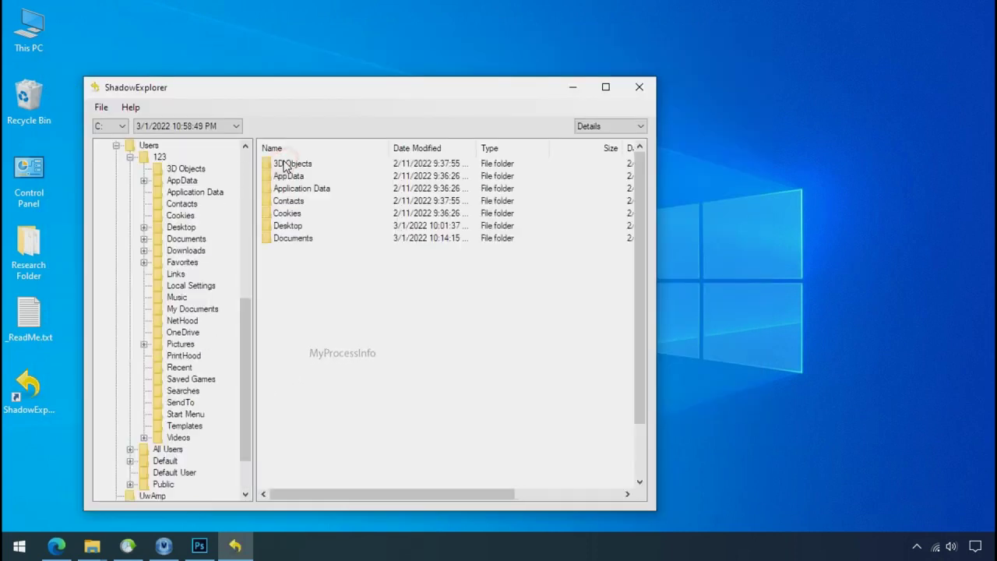
pyautogui.click(293, 226)
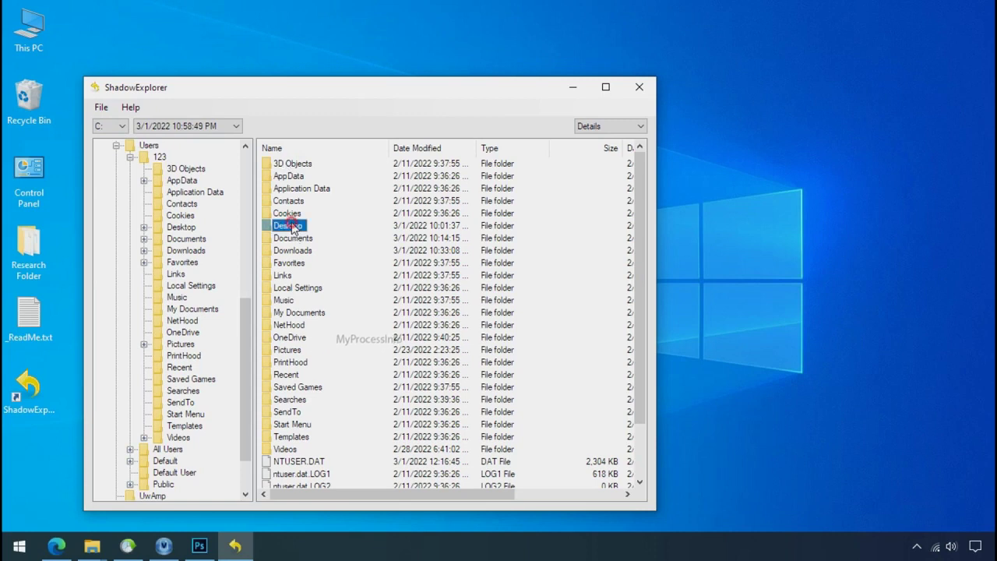
pyautogui.doubleClick(292, 226)
pyautogui.click(316, 165)
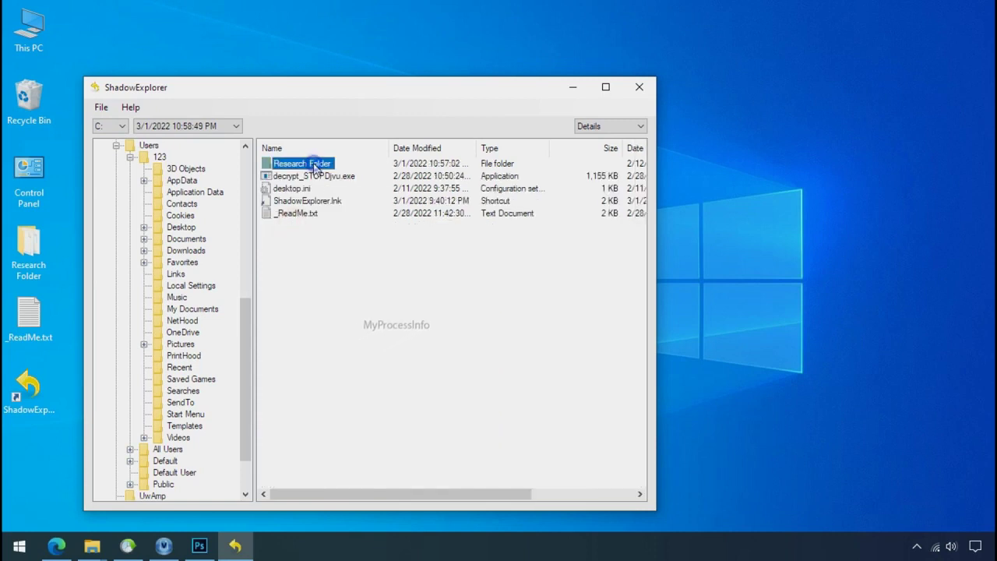
pyautogui.rightClick(316, 165)
pyautogui.click(331, 173)
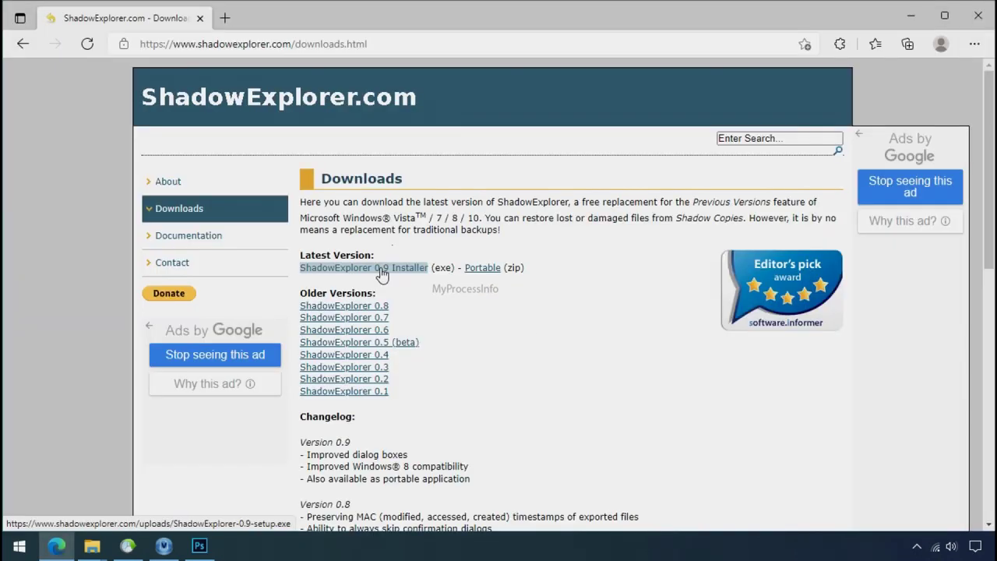
pyautogui.click(382, 270)
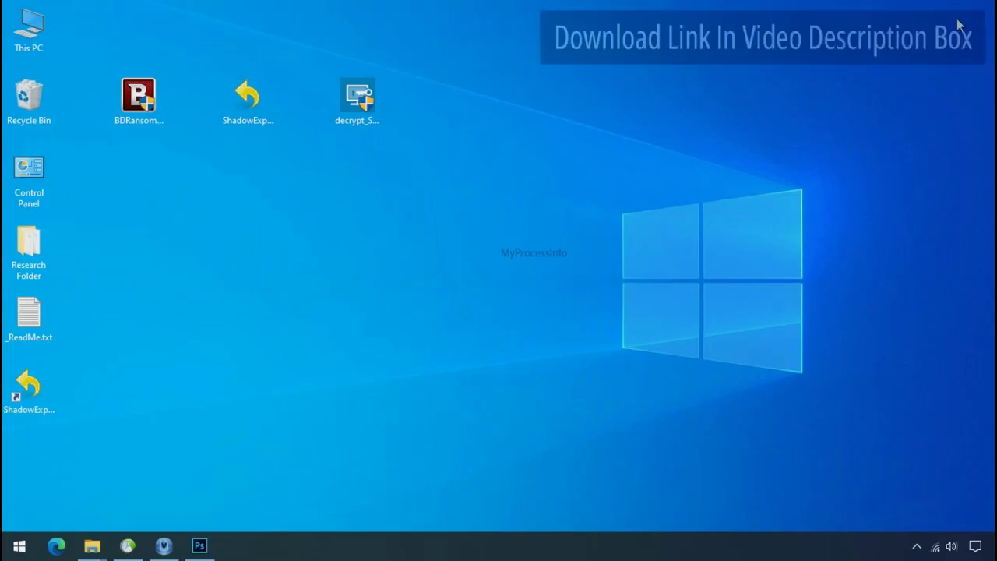
# Launch ShadowExplorer on drive C: with the 3/1/2022 10:58:49 PM snapshot
pyautogui.doubleClick(31, 390)
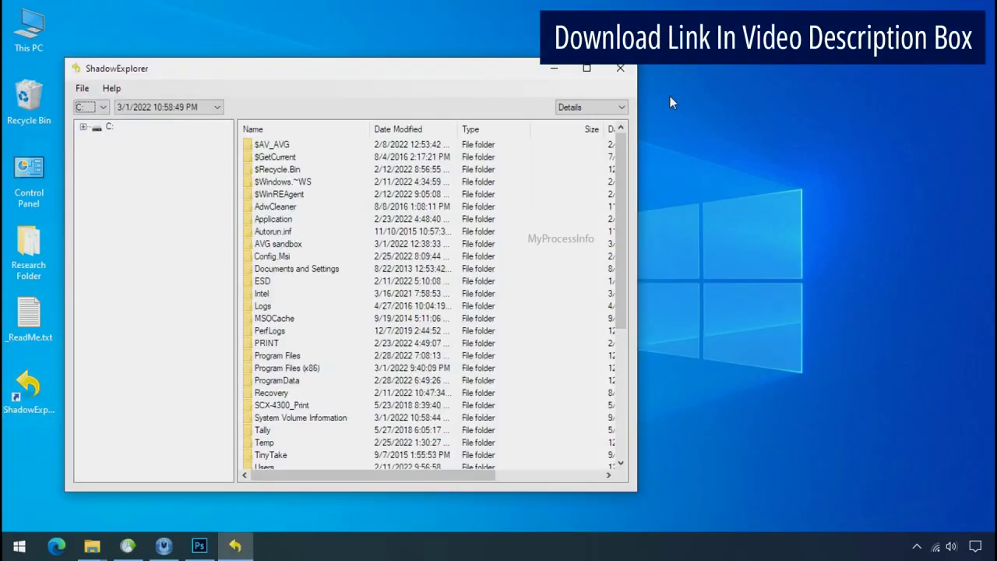
pyautogui.click(100, 106)
pyautogui.click(96, 120)
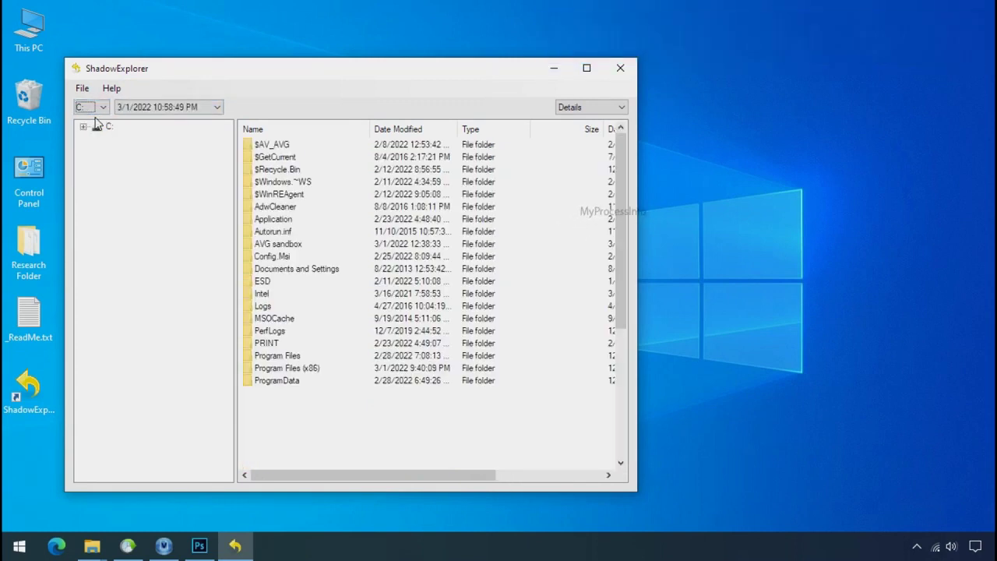
pyautogui.click(191, 107)
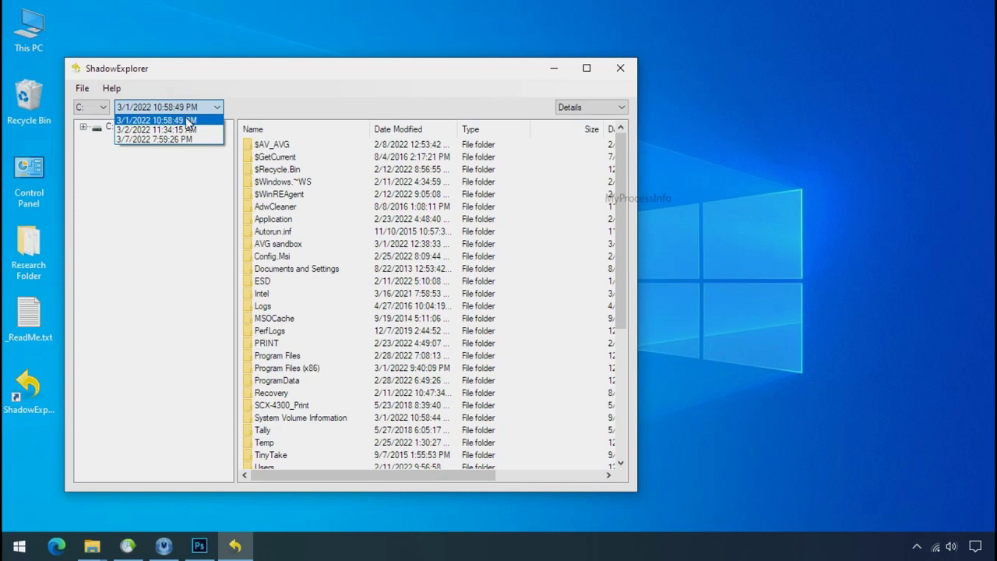
pyautogui.click(180, 121)
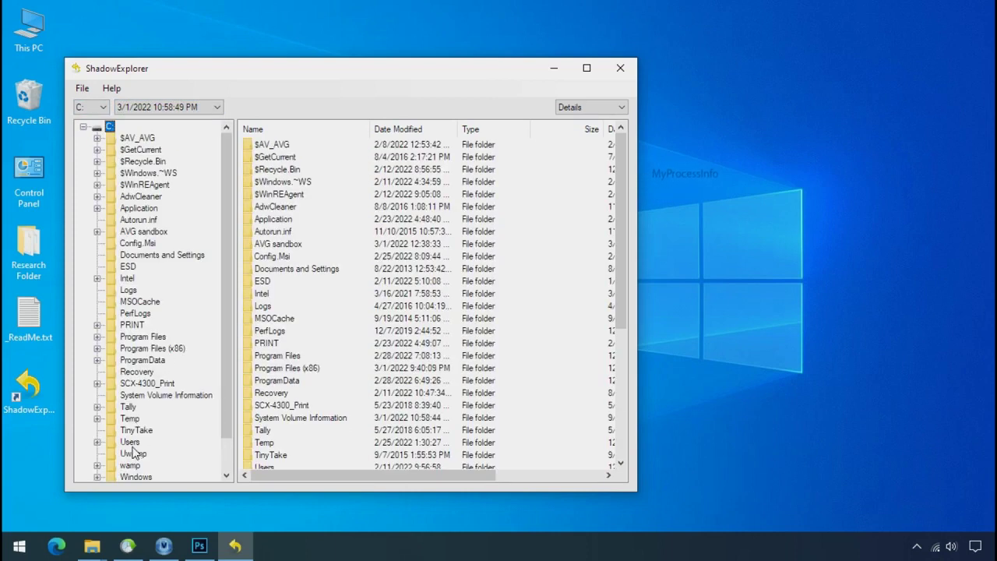
# Browse to Users > user > Desktop and start exporting Research Folder
pyautogui.click(130, 442)
pyautogui.doubleClick(260, 144)
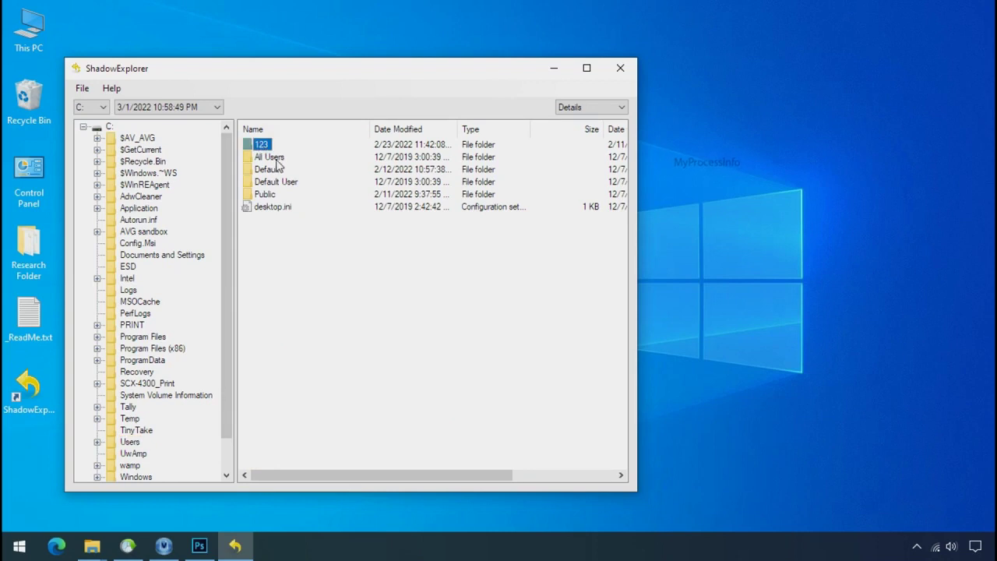
pyautogui.click(269, 207)
pyautogui.doubleClick(271, 209)
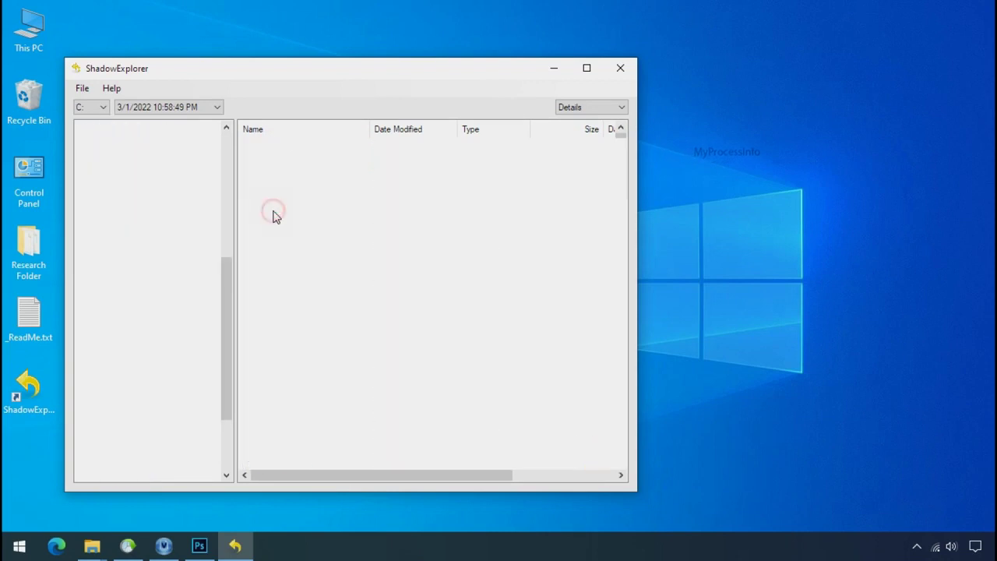
pyautogui.click(286, 146)
pyautogui.rightClick(279, 143)
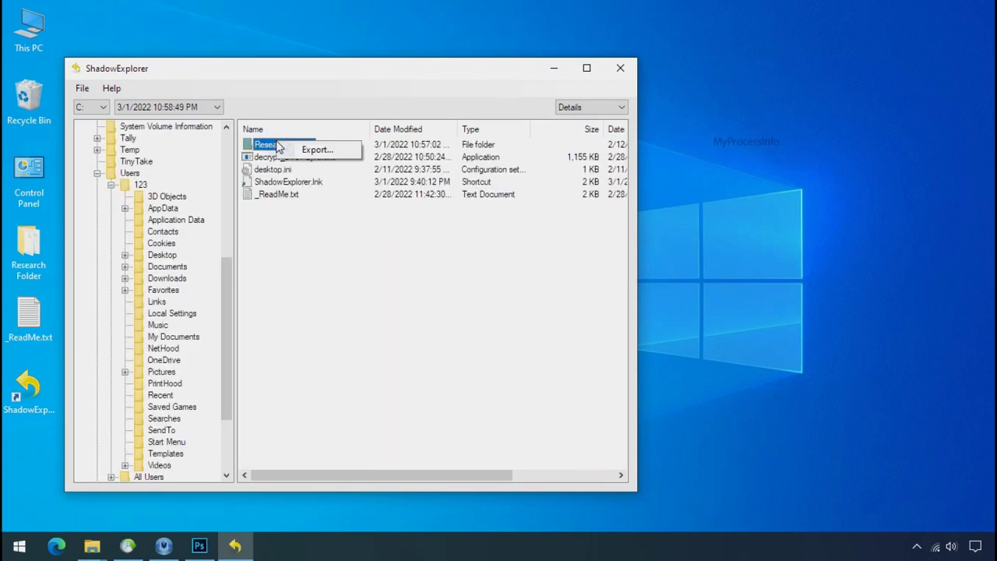
pyautogui.click(304, 151)
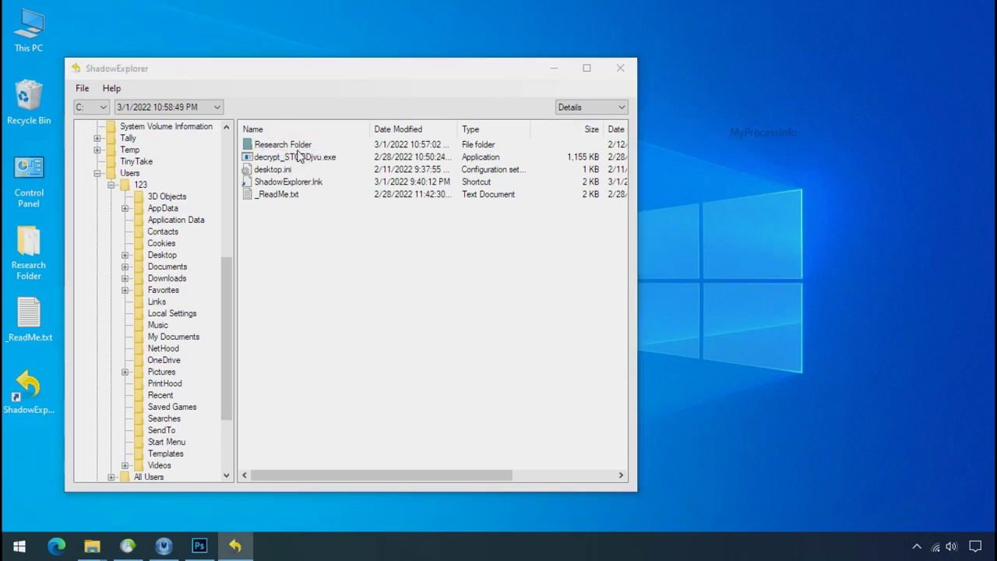
# Export Research Folder into the Recover folder on Softwares (G:), then minimise ShadowExplorer
pyautogui.doubleClick(444, 259)
pyautogui.scroll(-2, 473, 279)
pyautogui.scroll(-1, 473, 279)
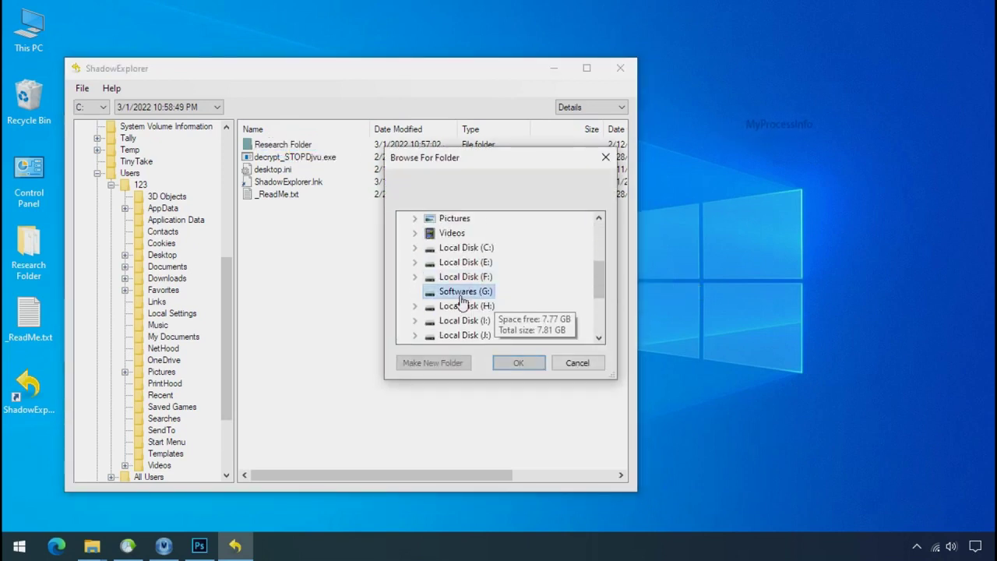
pyautogui.doubleClick(456, 291)
pyautogui.click(464, 306)
pyautogui.click(513, 362)
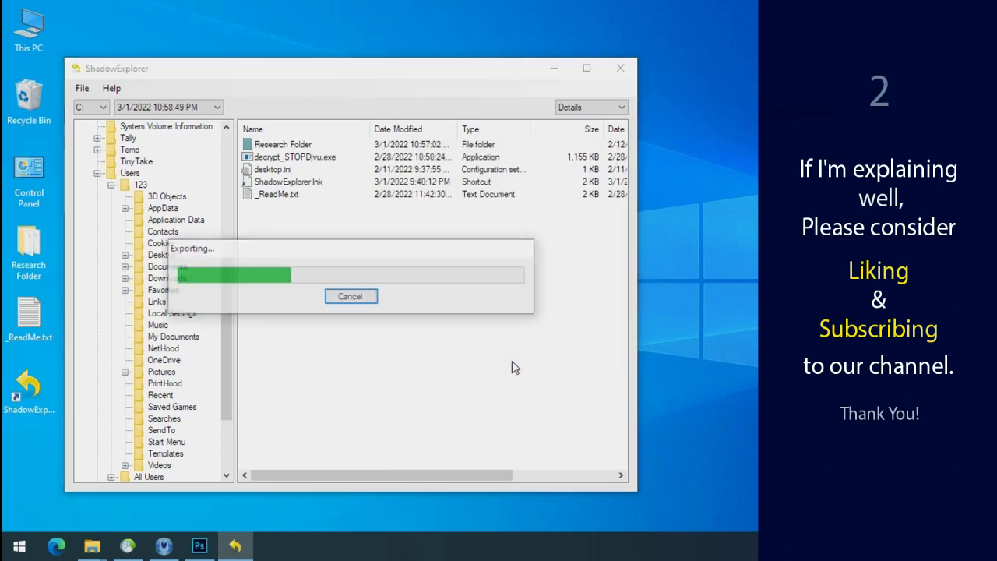
pyautogui.click(557, 73)
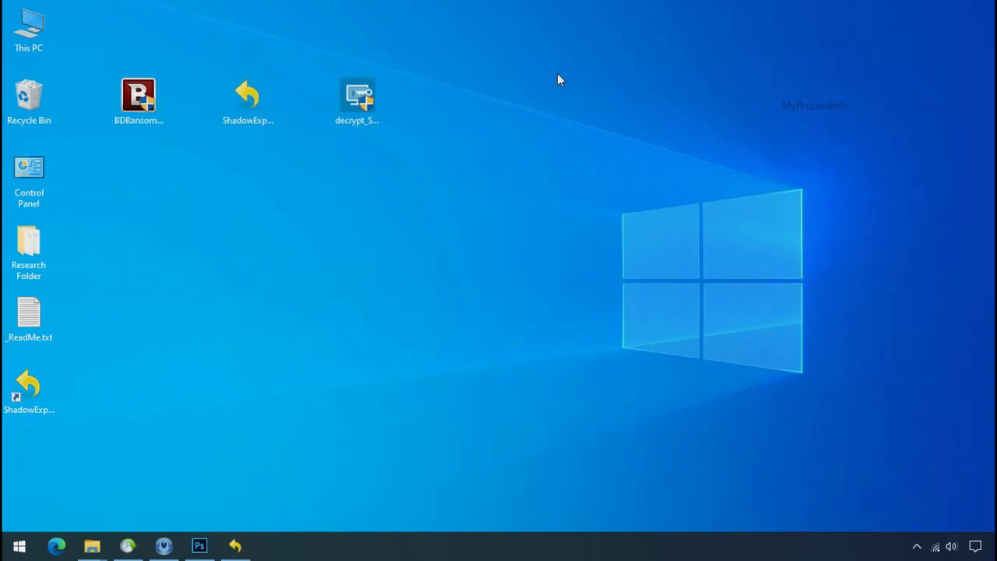
# Open Softwares (G:) > Recover > Research Folder and inspect the restored Testing png, pdf and xlsx files
pyautogui.click(92, 547)
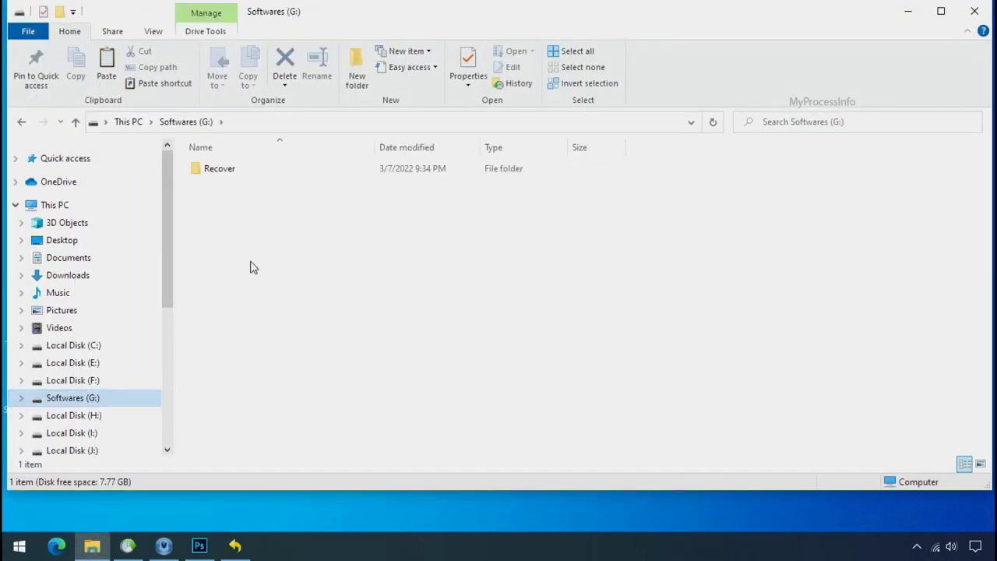
pyautogui.doubleClick(215, 168)
pyautogui.doubleClick(226, 168)
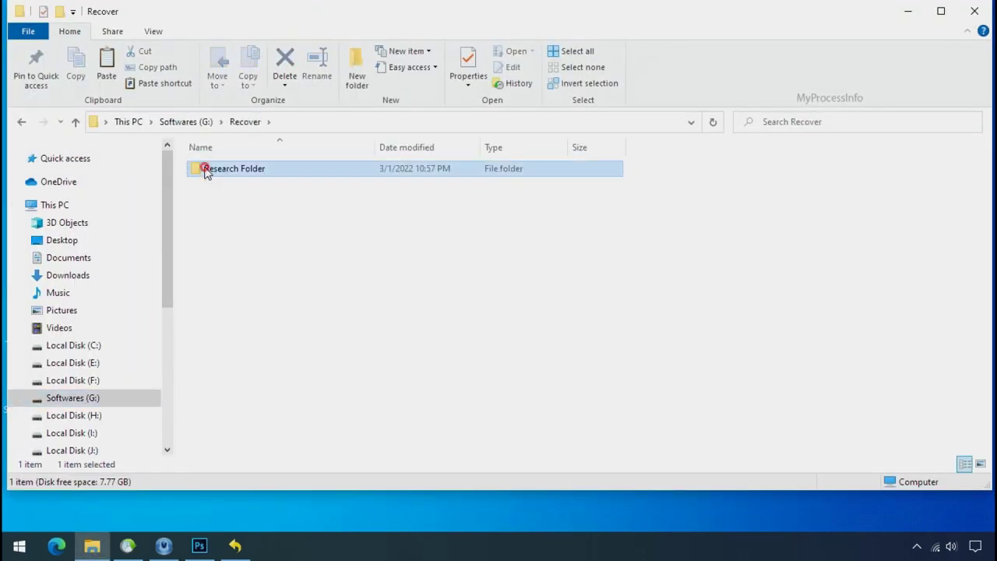
pyautogui.click(223, 173)
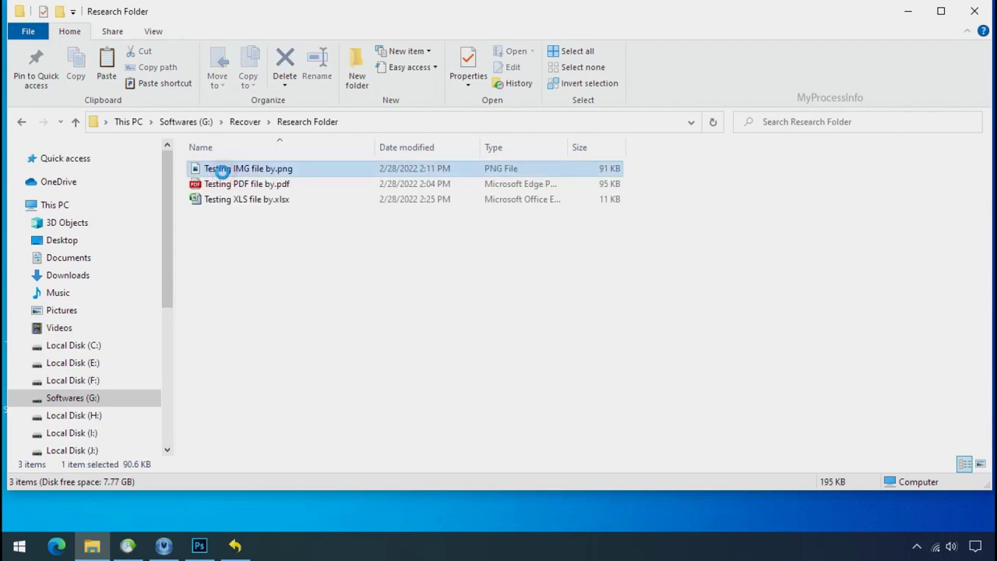
pyautogui.click(218, 185)
pyautogui.click(217, 198)
pyautogui.click(257, 169)
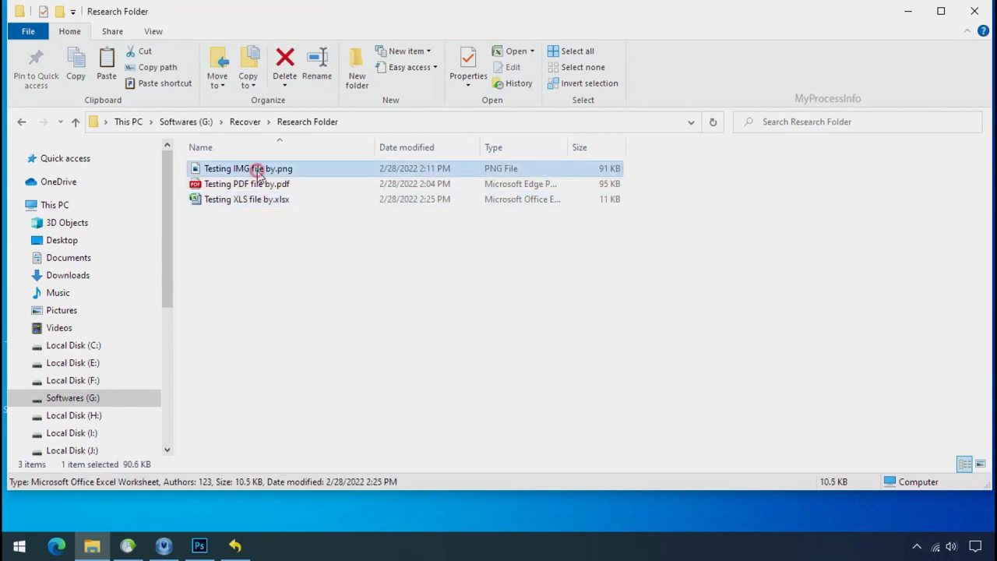
pyautogui.scroll(4, 410, 287)
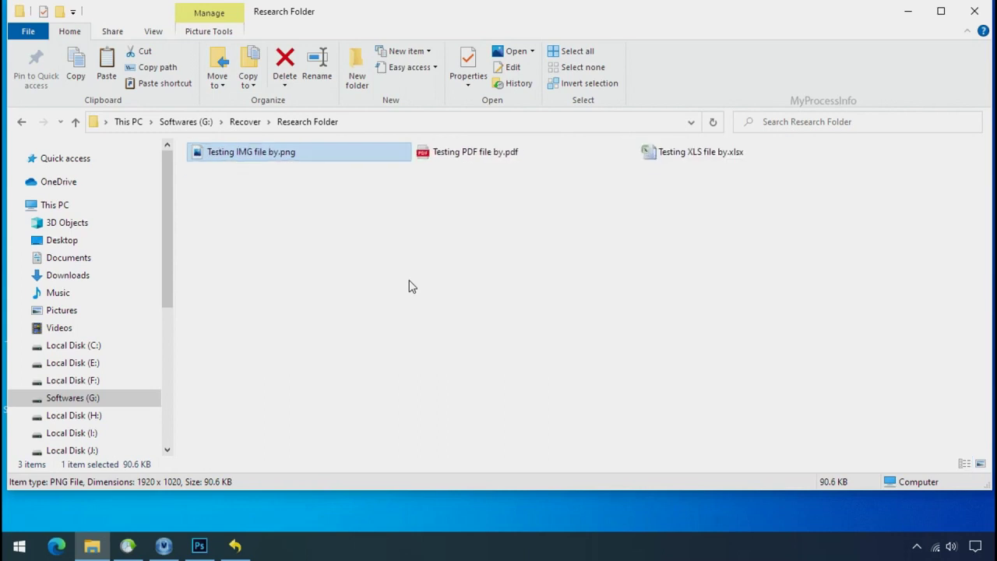
pyautogui.scroll(2, 411, 290)
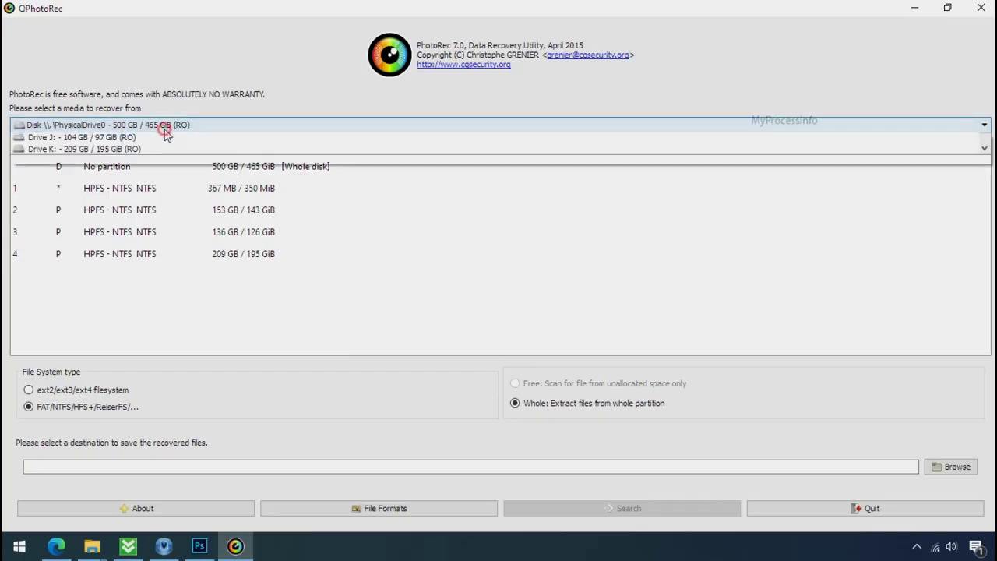
pyautogui.scroll(-1, 175, 187)
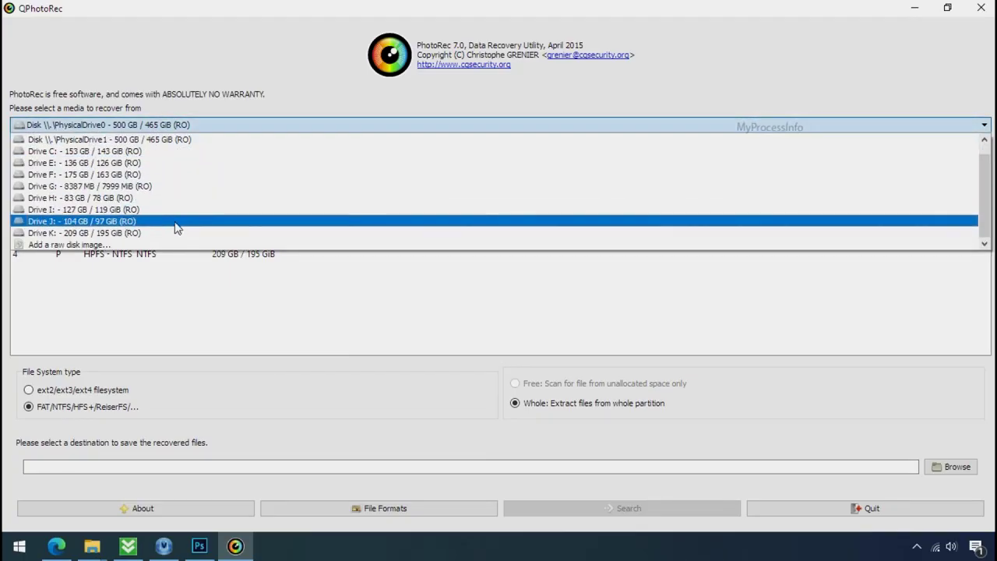
pyautogui.click(258, 75)
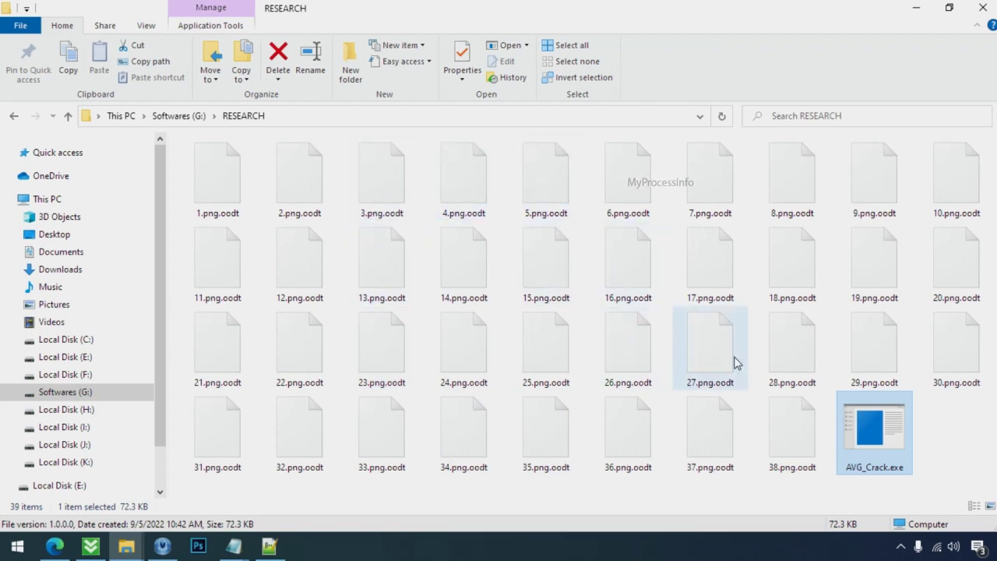
# Rename 18.png.oodt to 18.png, confirming the extension change
pyautogui.click(801, 267)
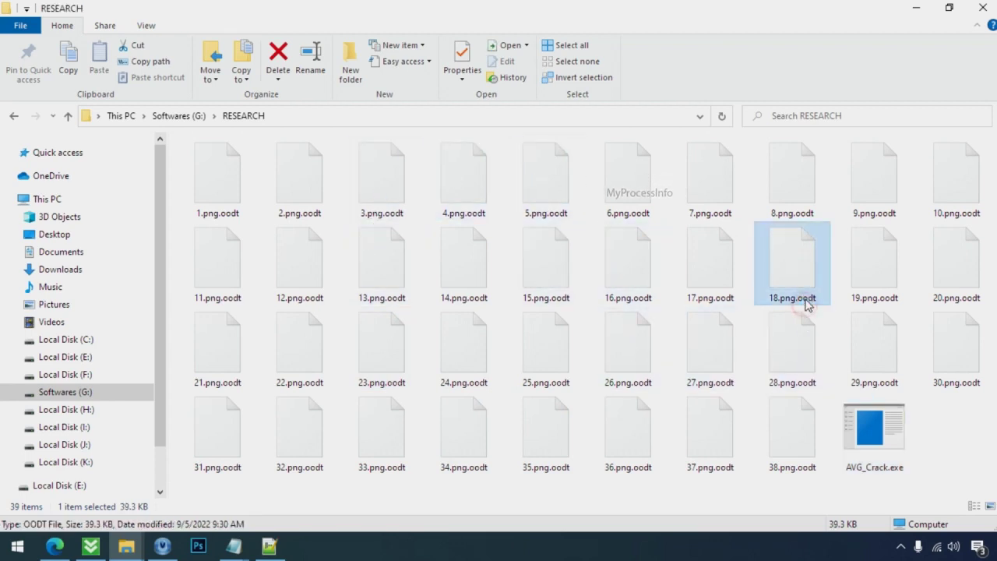
pyautogui.click(802, 300)
pyautogui.click(818, 299)
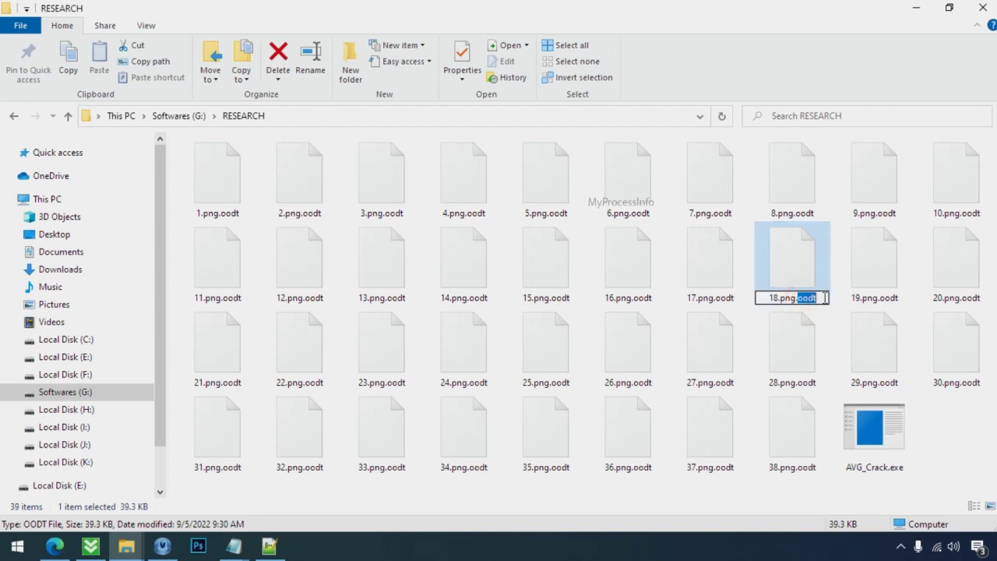
pyautogui.press('BackSpace')
pyautogui.press('BackSpace')
pyautogui.press('BackSpace')
pyautogui.press('BackSpace')
pyautogui.press('BackSpace')
pyautogui.press('Return')
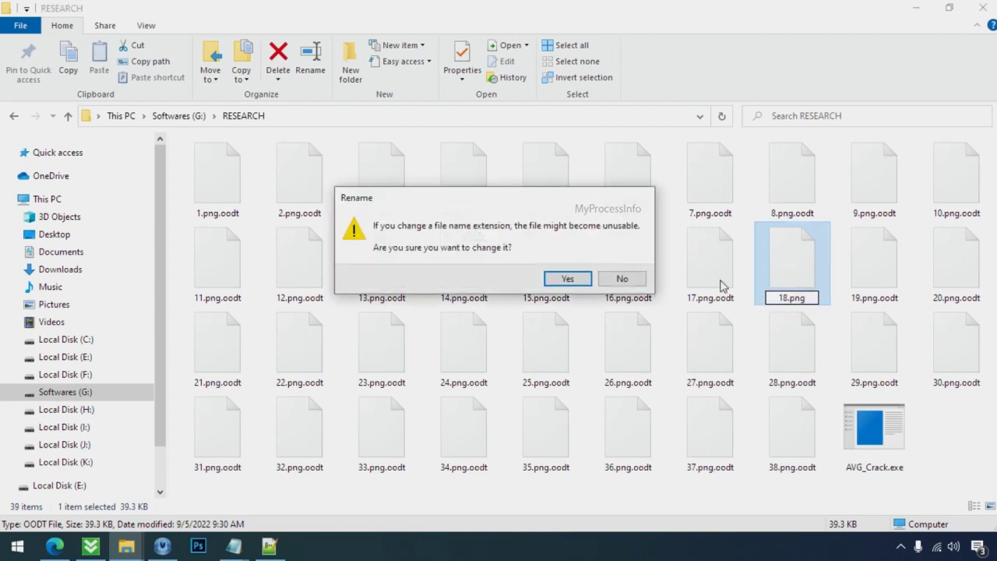
pyautogui.click(568, 281)
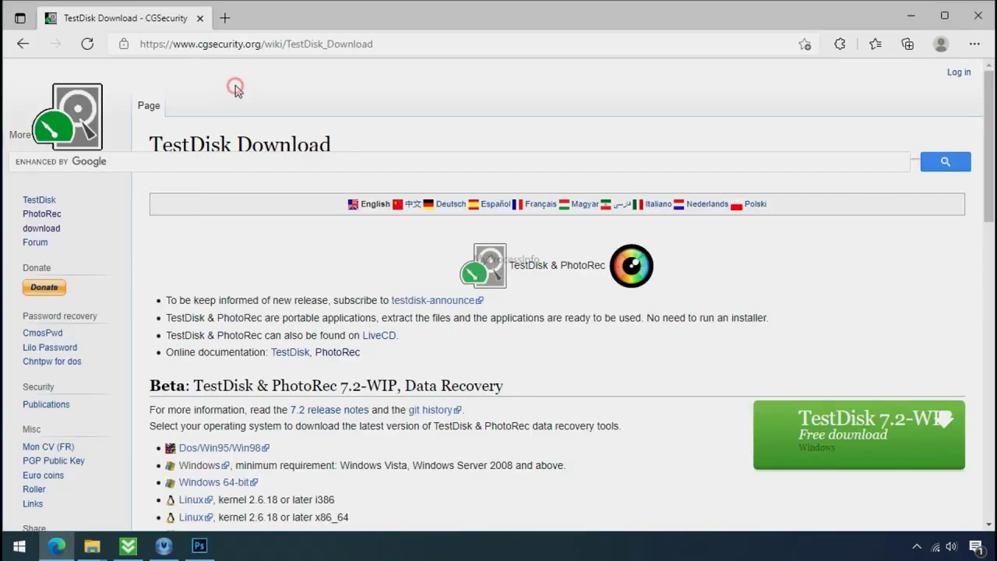
# Close the Edge window showing the TestDisk download page
pyautogui.click(218, 45)
pyautogui.click(237, 72)
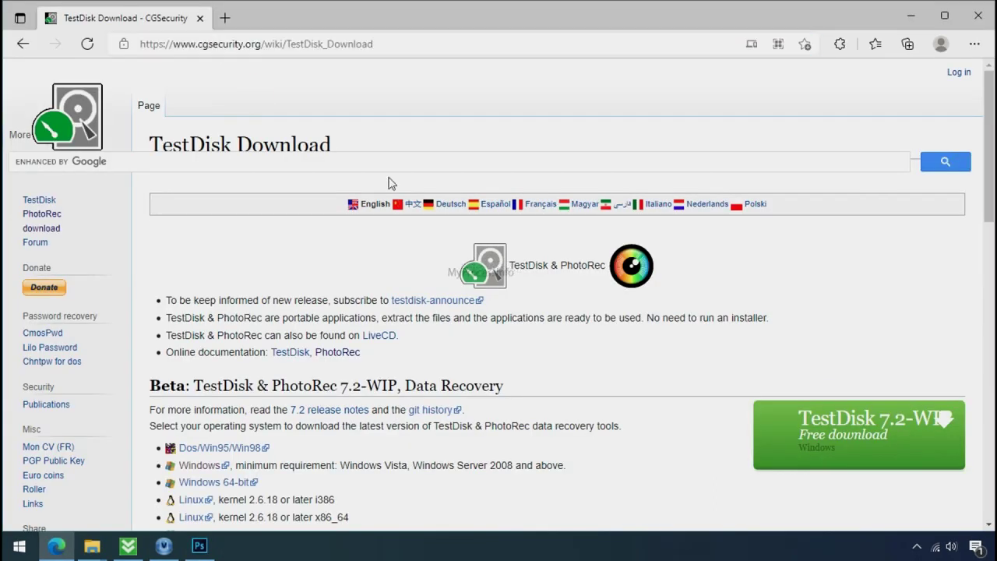
pyautogui.click(991, 25)
# Extract the testdisk zip into a testdisk-7.0.win folder
pyautogui.click(482, 114)
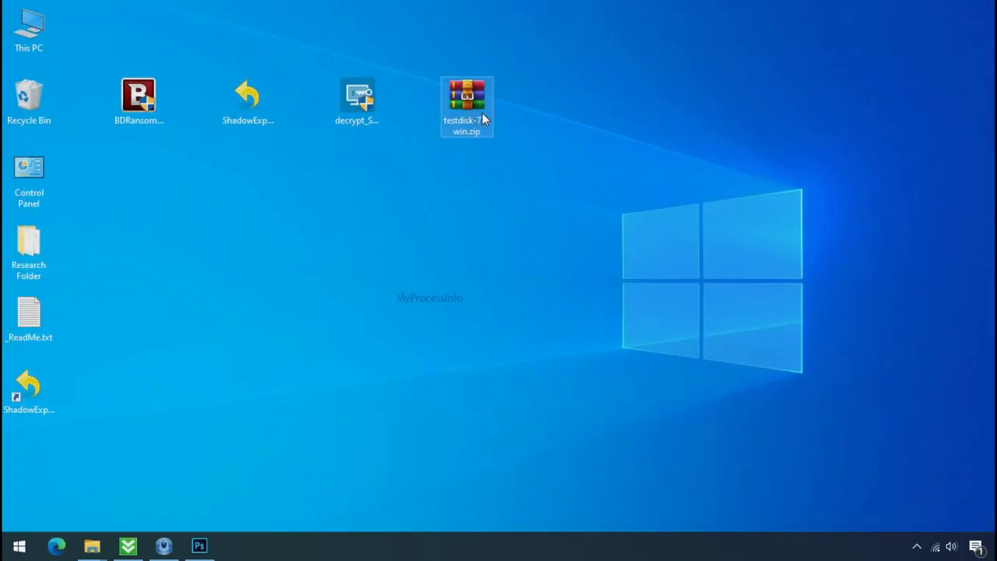
pyautogui.rightClick(483, 114)
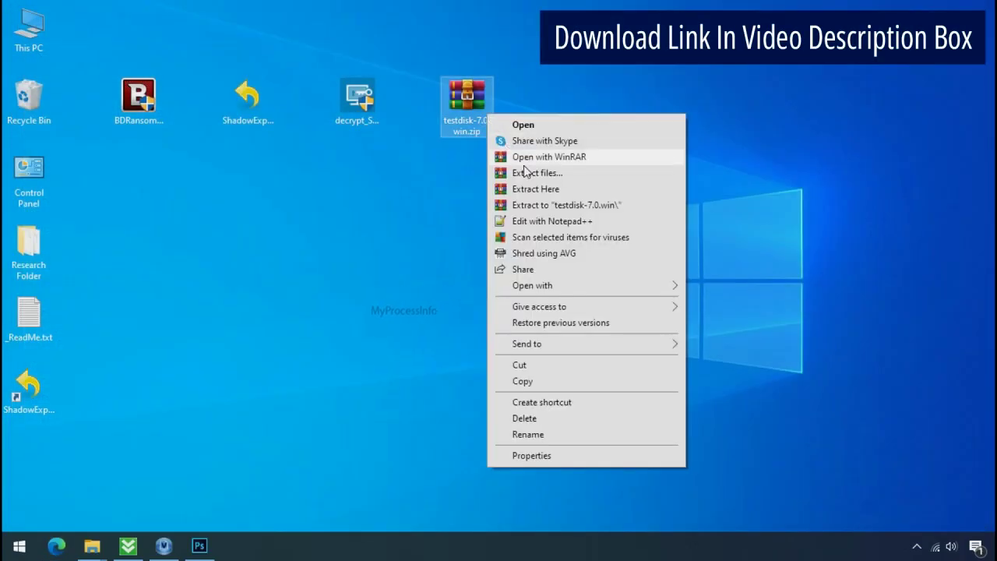
pyautogui.click(550, 205)
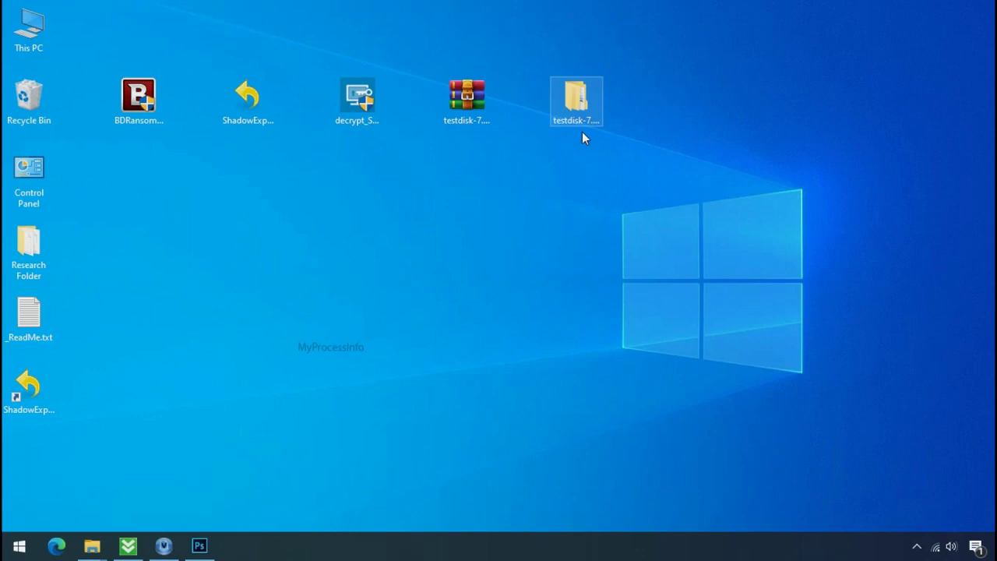
# Open the extracted testdisk folder and launch qphotorec_win.exe
pyautogui.doubleClick(576, 100)
pyautogui.doubleClick(233, 166)
pyautogui.scroll(-4, 279, 343)
pyautogui.click(277, 343)
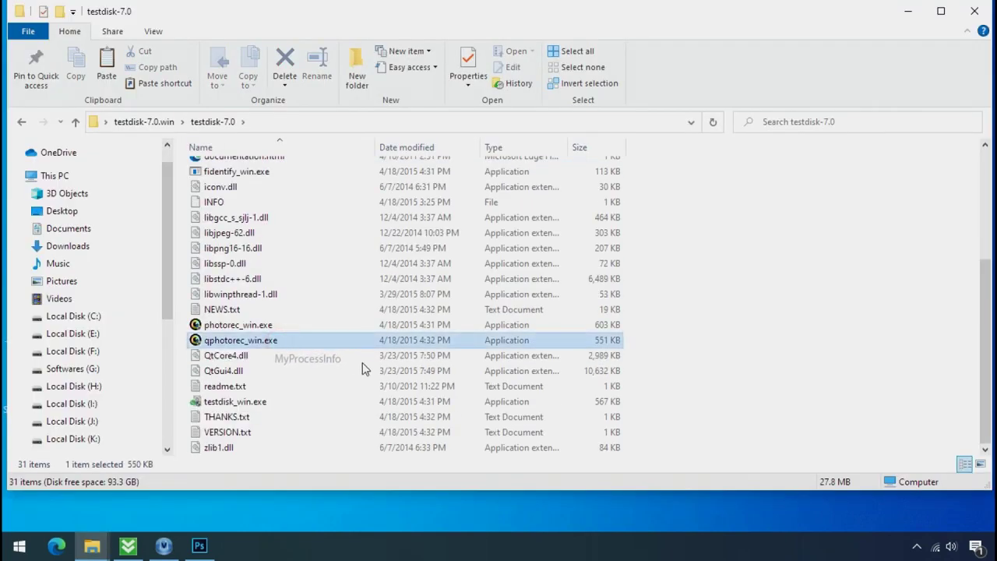
pyautogui.doubleClick(240, 341)
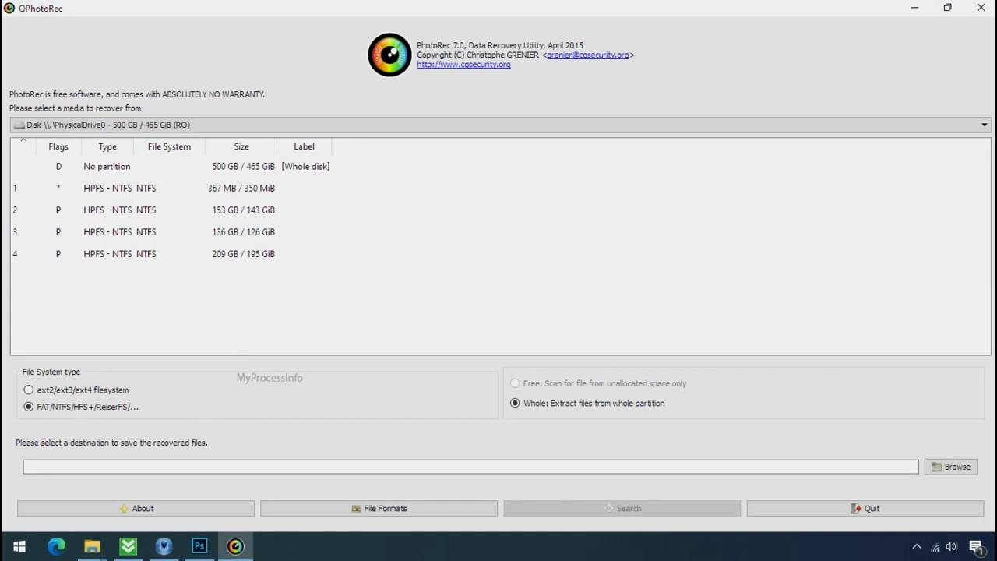
# Set QPhotoRec's source to Drive C and restrict recovery to jpg, pdf and png formats
pyautogui.click(200, 125)
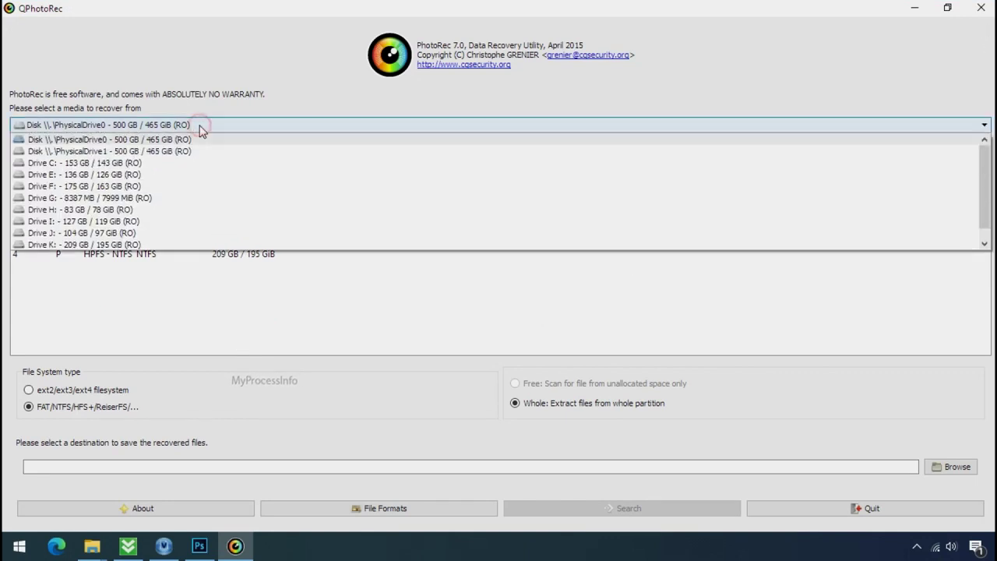
pyautogui.click(207, 163)
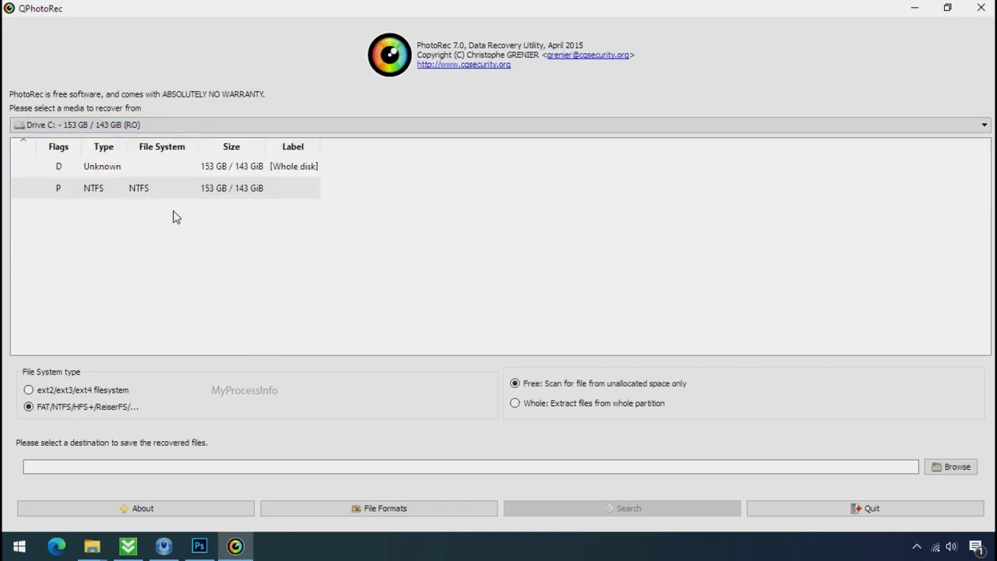
pyautogui.click(364, 508)
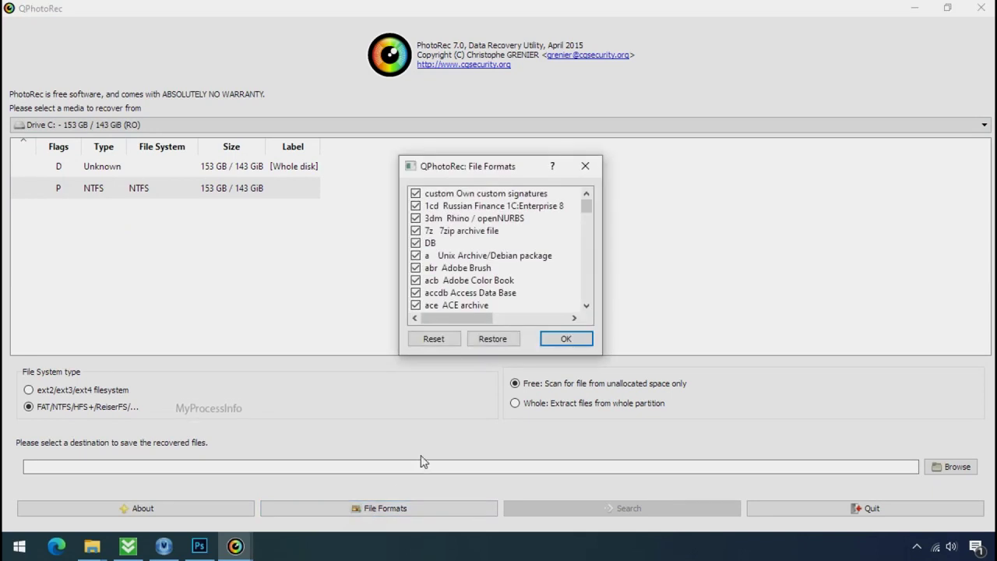
pyautogui.click(444, 341)
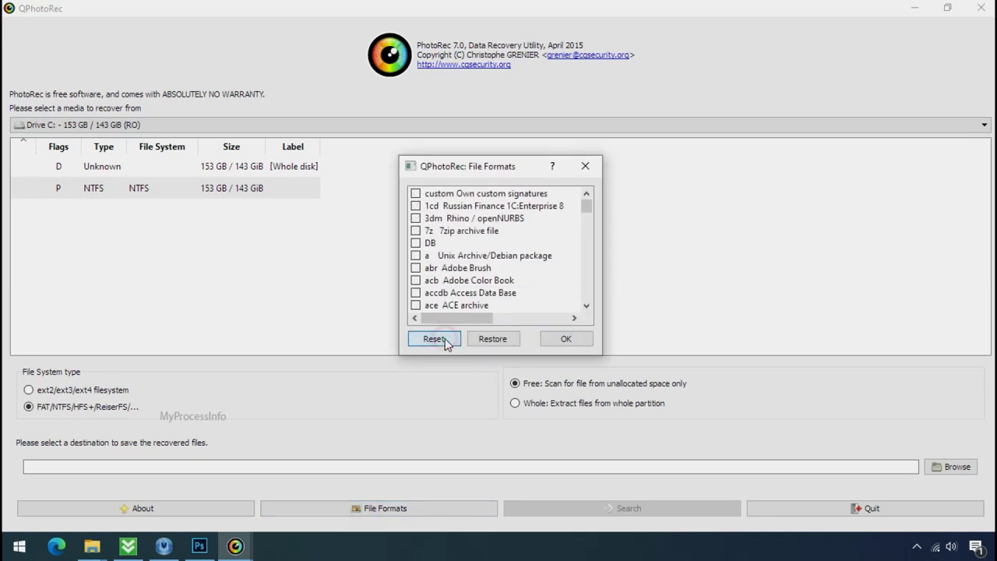
pyautogui.click(449, 283)
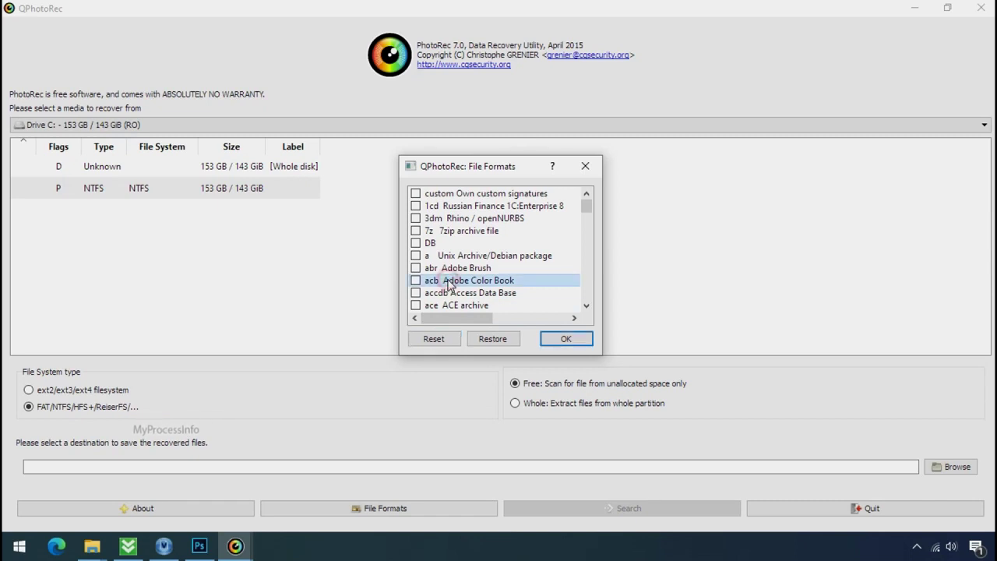
pyautogui.press('j')
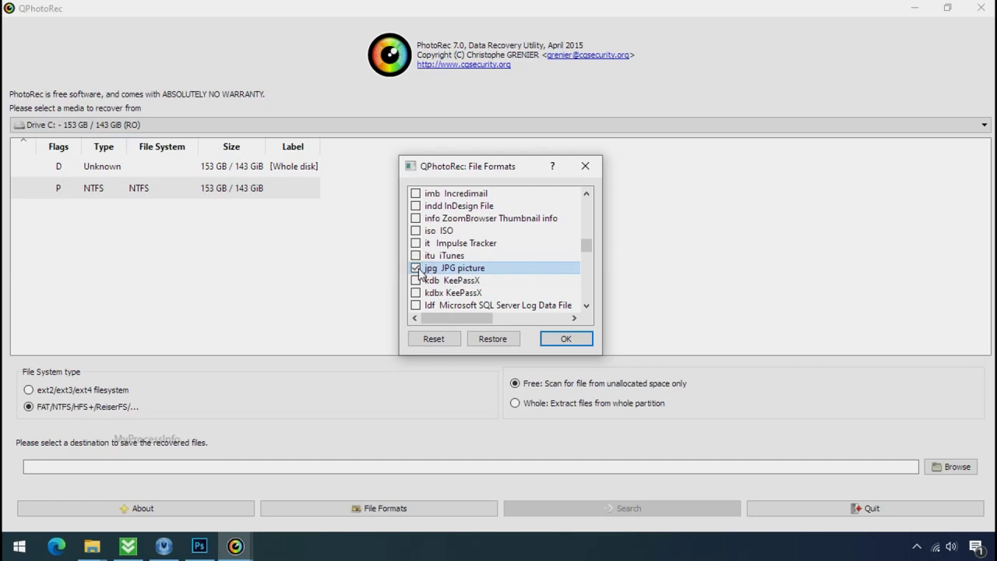
pyautogui.press('p')
pyautogui.scroll(-2, 459, 246)
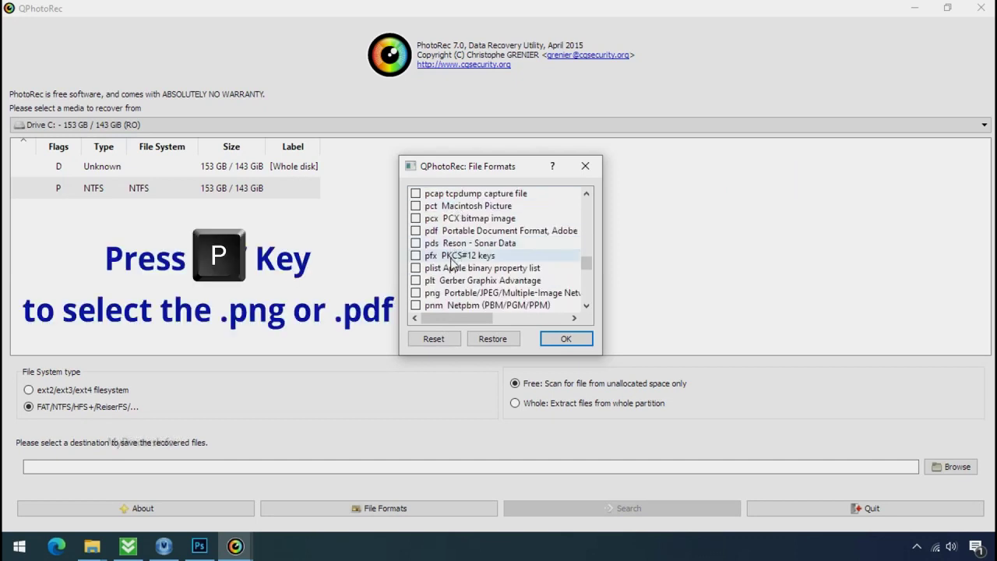
pyautogui.click(416, 293)
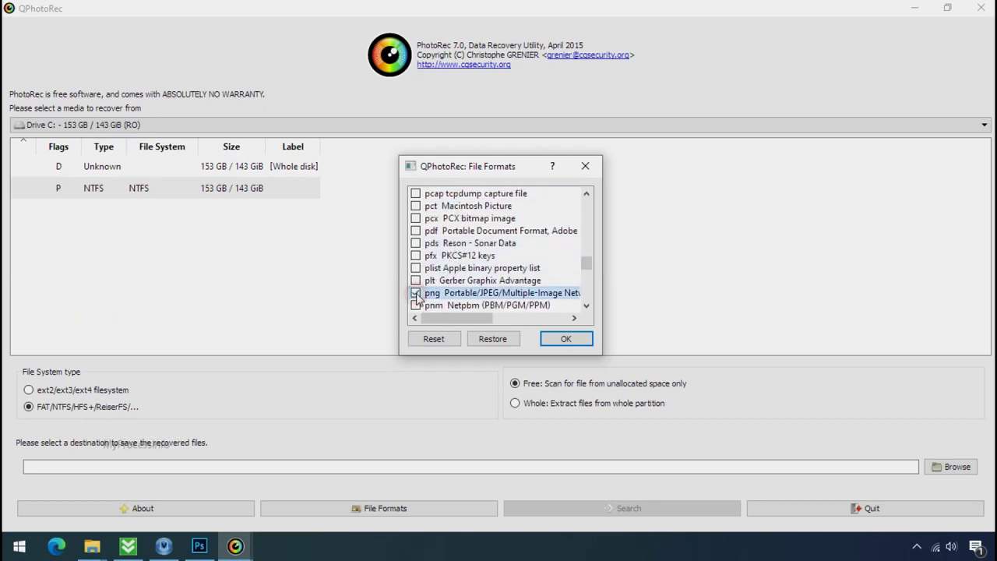
pyautogui.click(562, 343)
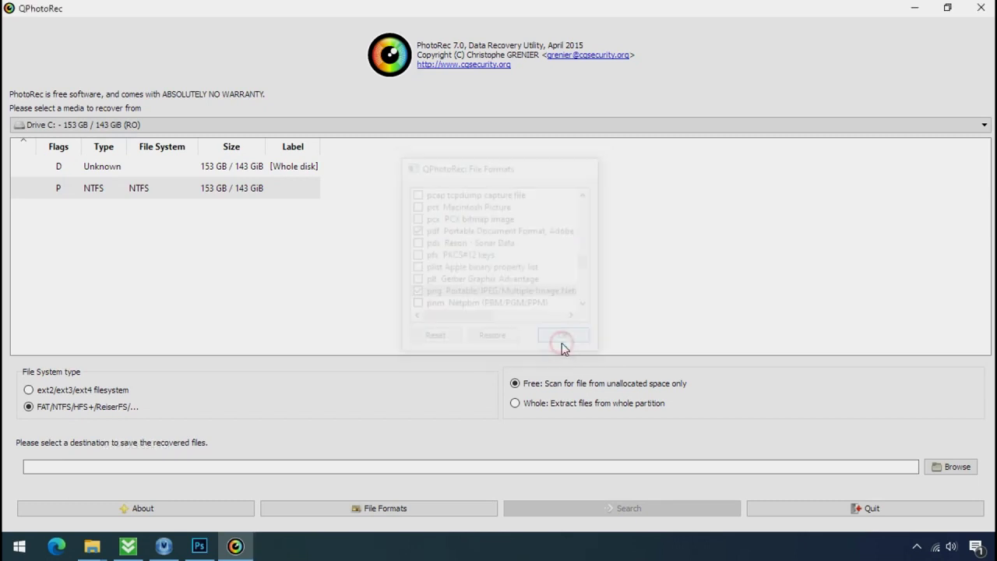
pyautogui.click(970, 466)
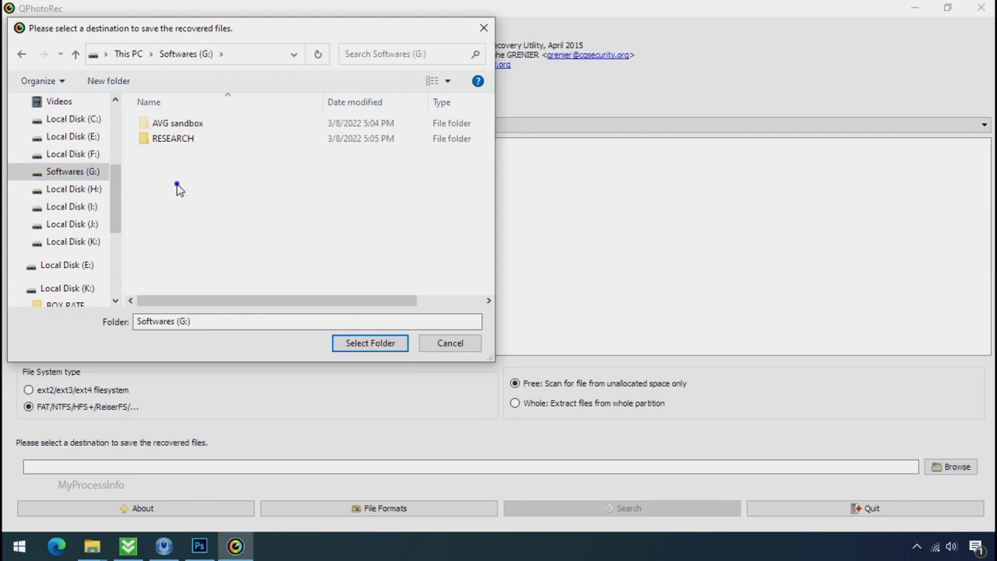
# Create a Recovery folder on G:, make it the destination, and start the scan
pyautogui.rightClick(180, 186)
pyautogui.moveTo(212, 355)
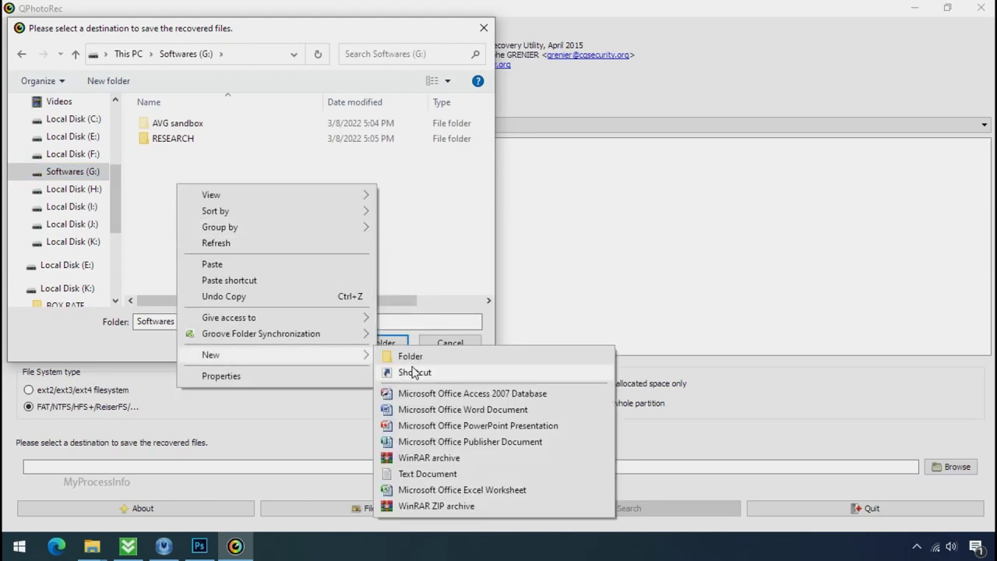
pyautogui.click(411, 357)
pyautogui.write('Recovery')
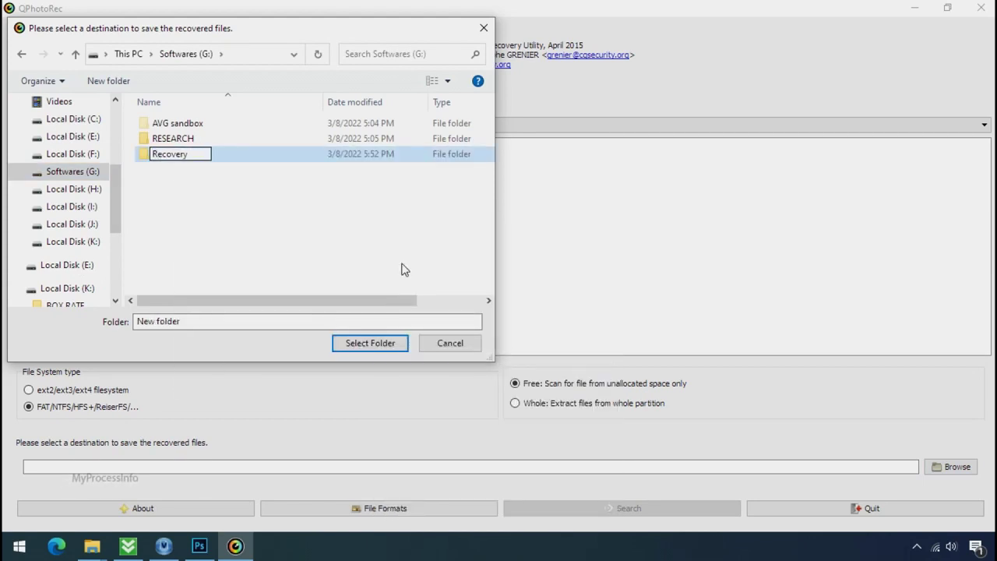
pyautogui.press('Return')
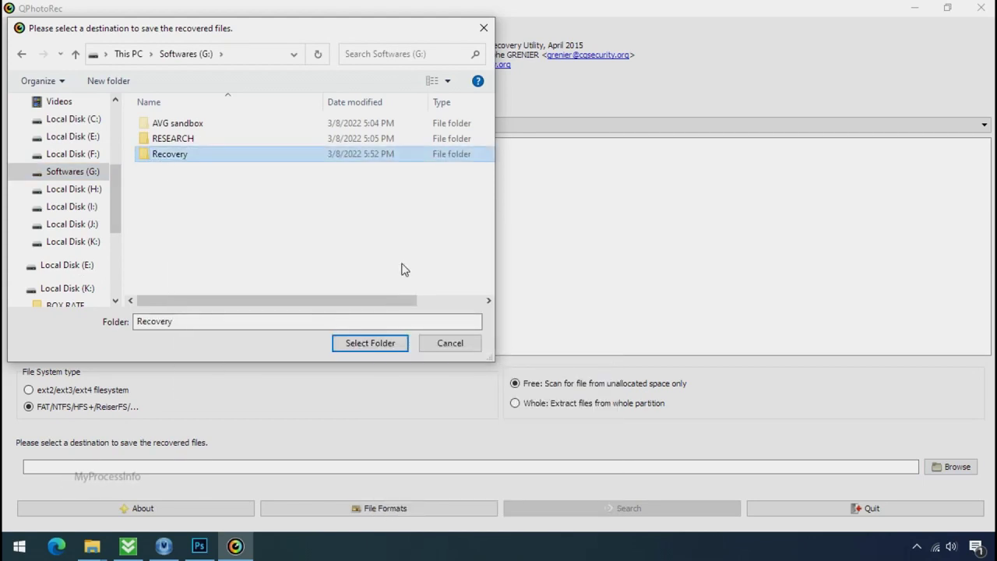
pyautogui.click(370, 349)
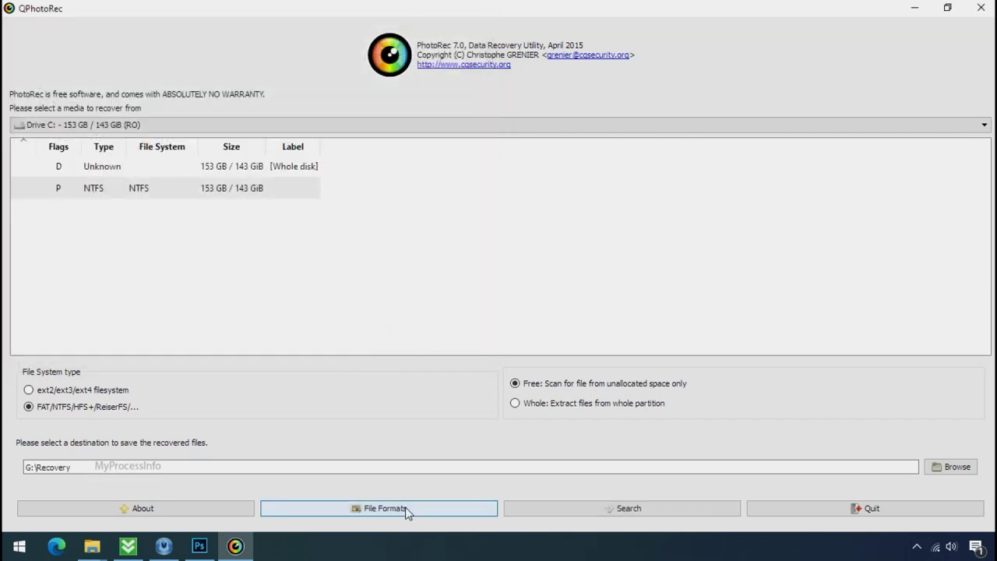
pyautogui.click(627, 509)
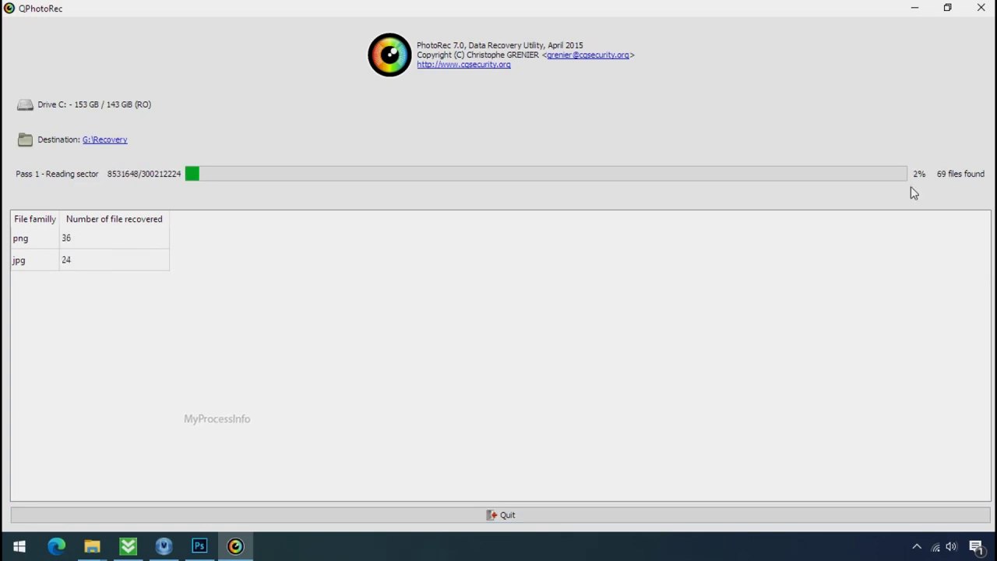
# Restore down QPhotoRec and open G:\Recovery, showing recup_dir.1 and recup_dir.2
pyautogui.click(947, 8)
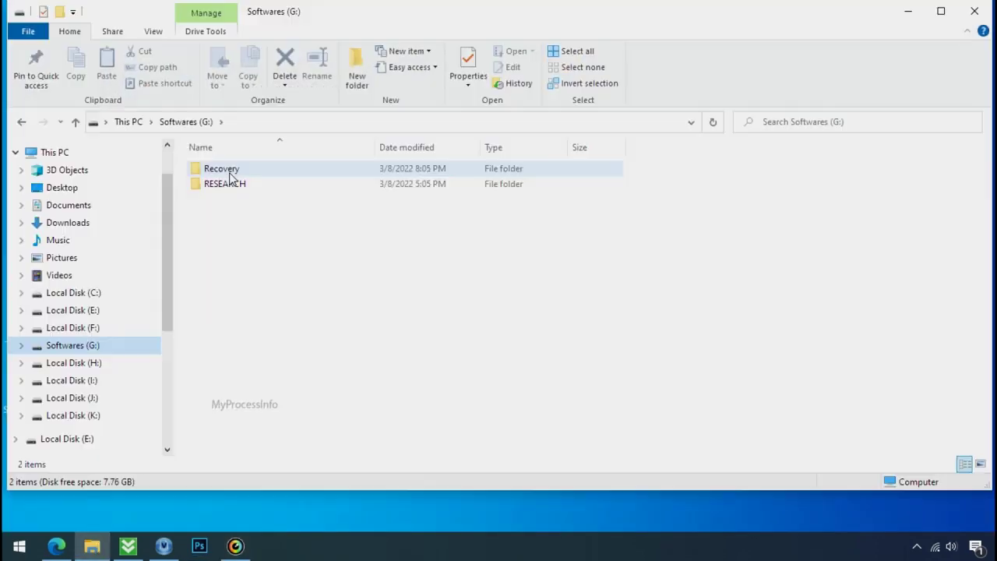
pyautogui.doubleClick(227, 170)
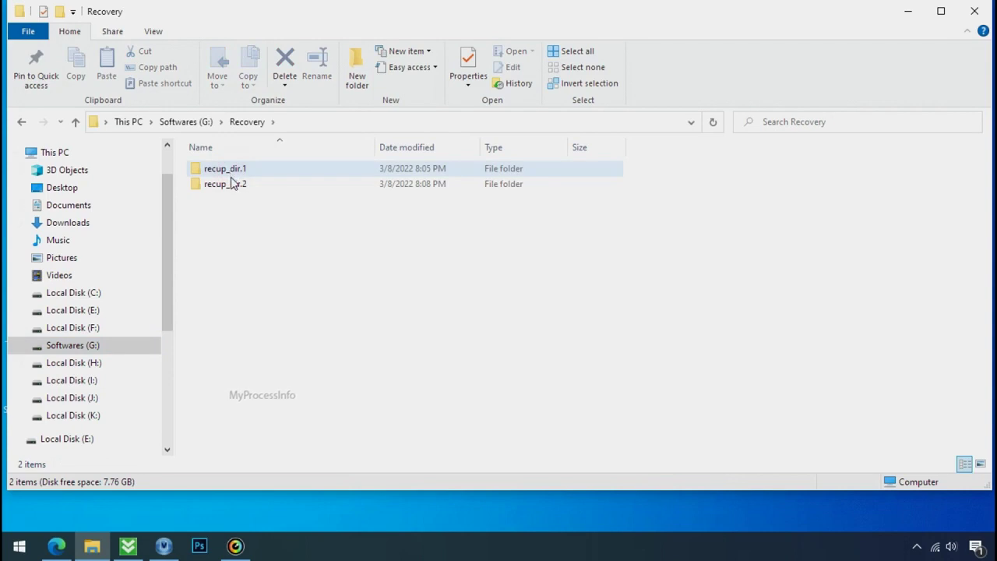
# Open recup_dir.3 and scroll through its 248 recovered png and jpg files plus a pdf
pyautogui.click(231, 184)
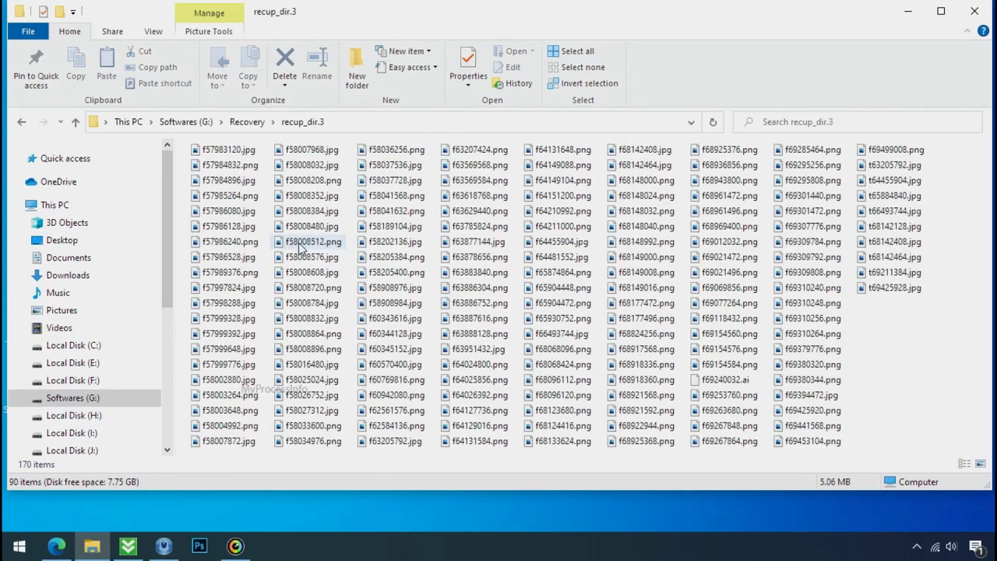
pyautogui.scroll(-5, 384, 269)
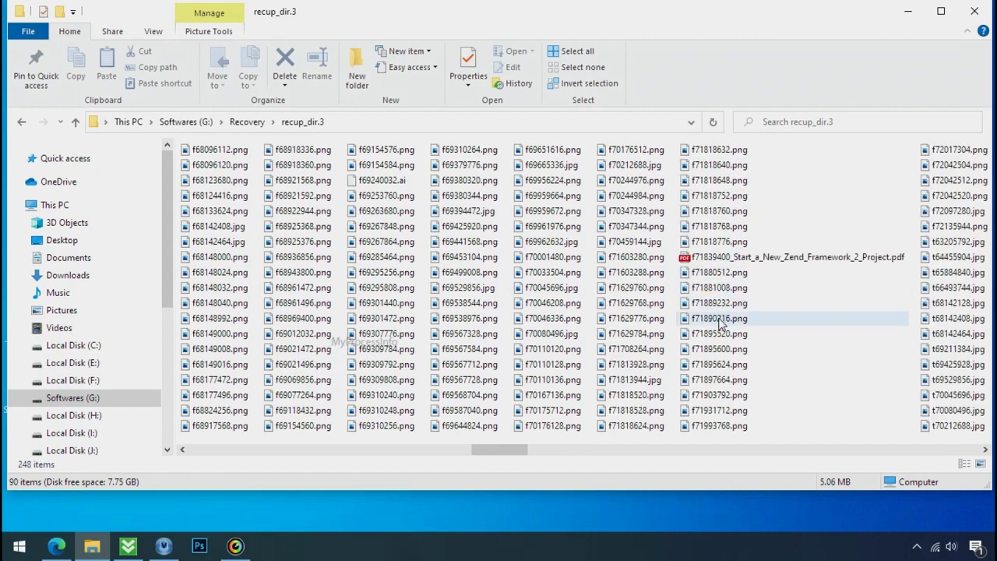
pyautogui.scroll(-3, 721, 321)
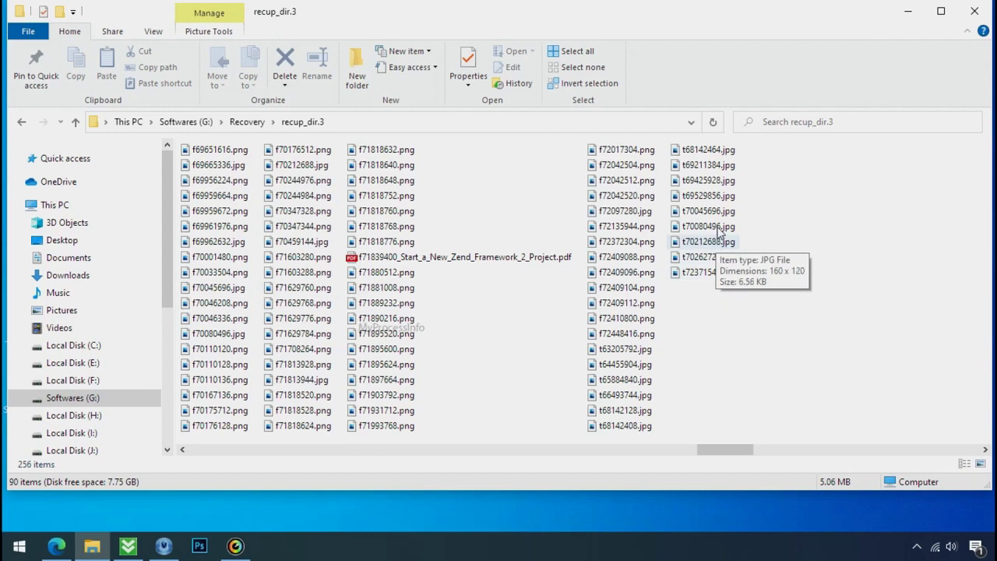